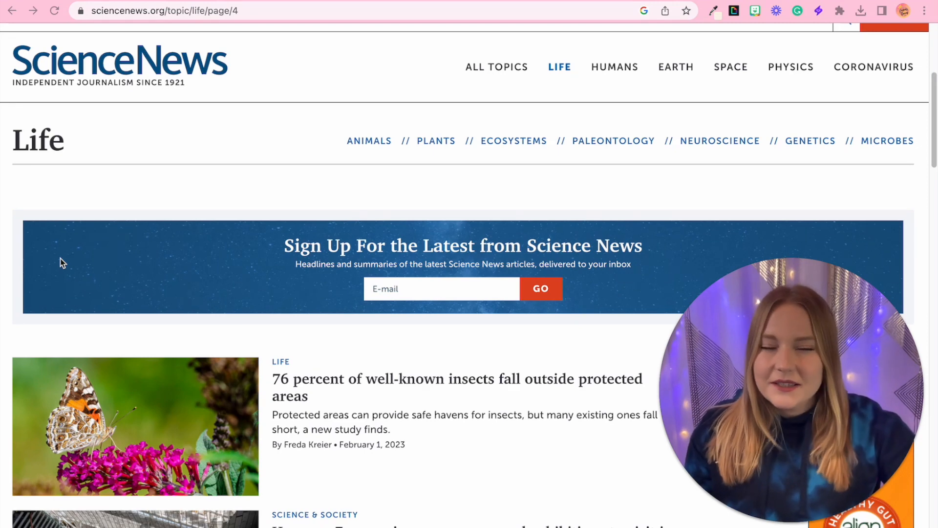
# Step: Find and open the Science News article "A bird with a T. rex head may help reveal how dinosaurs became birds"
pyautogui.scroll(-5, 63, 264)
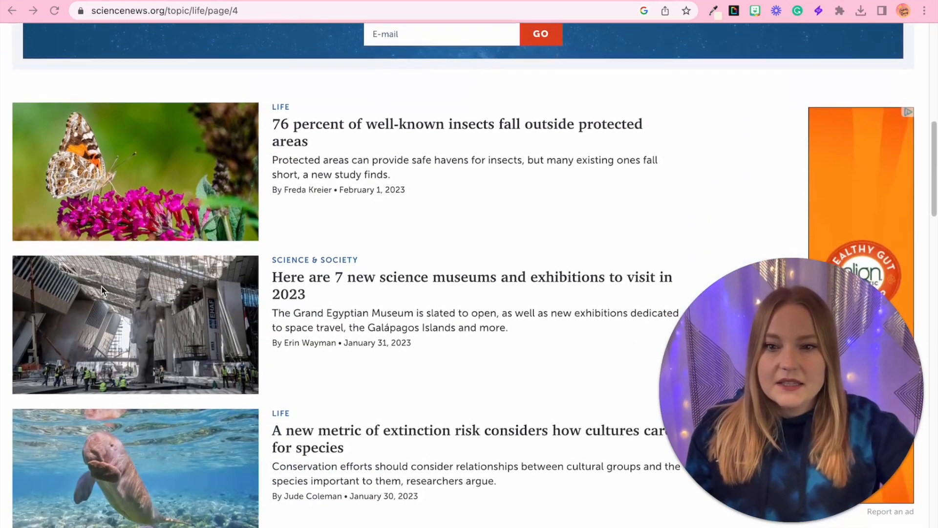
pyautogui.scroll(-1, 103, 290)
pyautogui.scroll(-6, 102, 289)
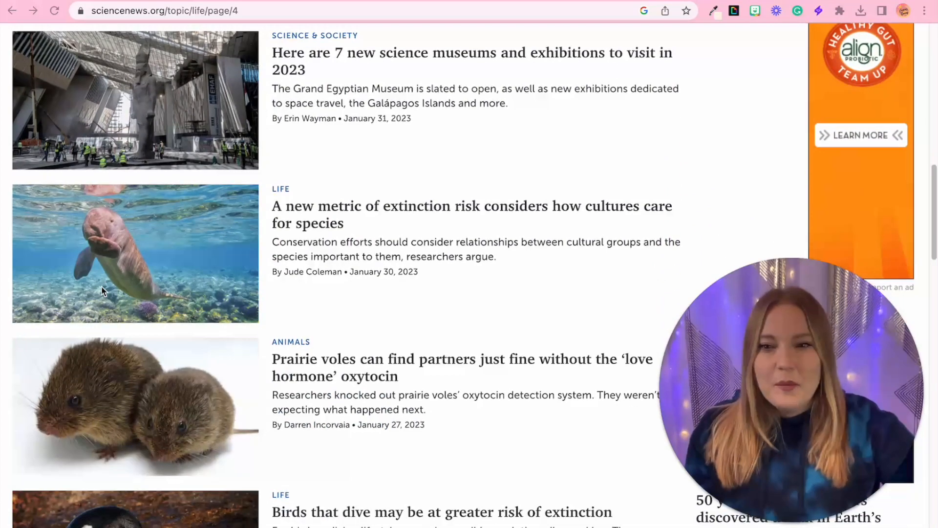
pyautogui.scroll(-7, 103, 290)
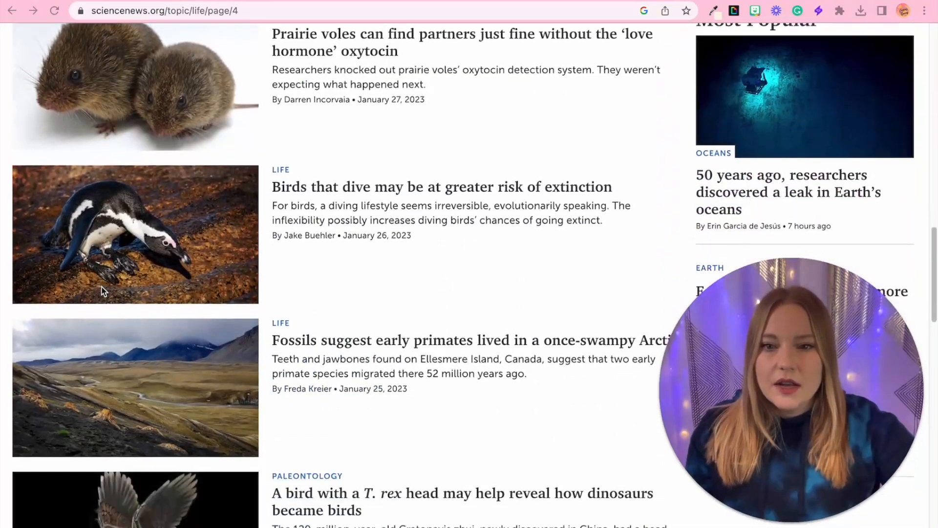
pyautogui.scroll(-3, 102, 289)
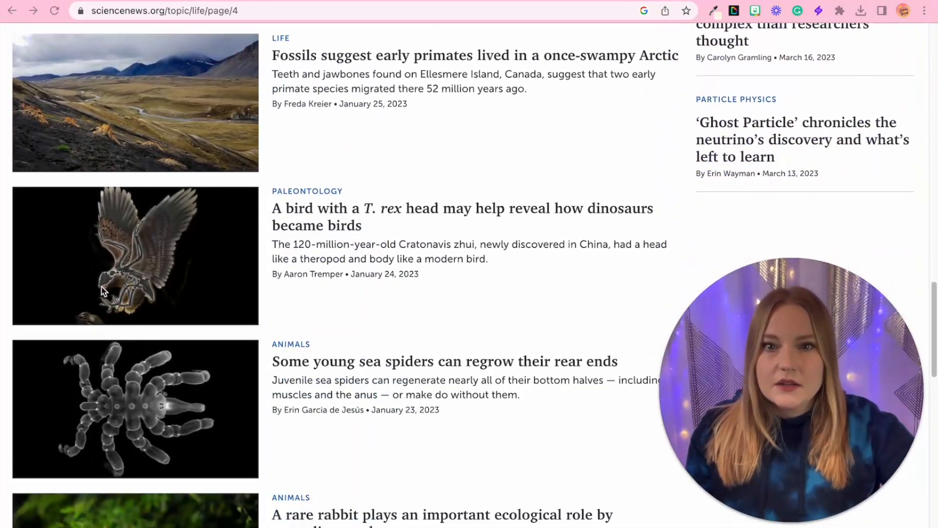
pyautogui.scroll(-1, 103, 289)
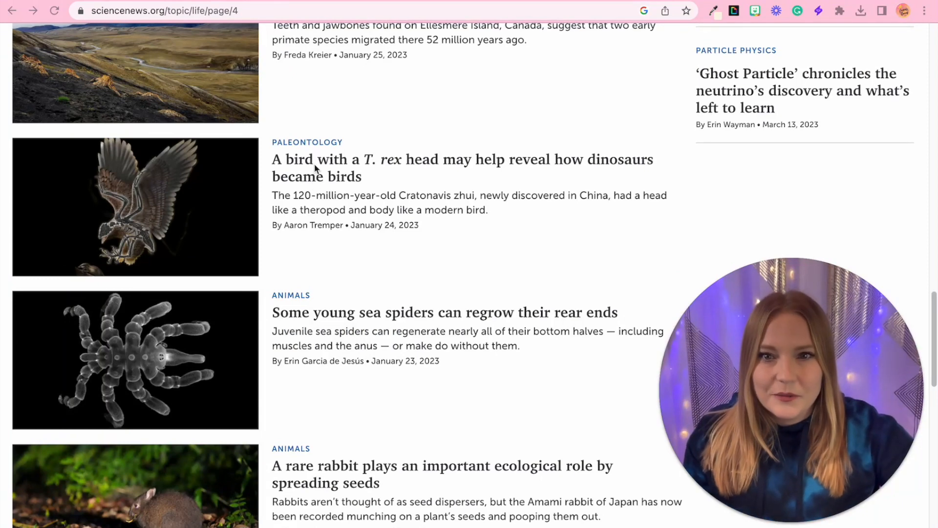
pyautogui.click(327, 169)
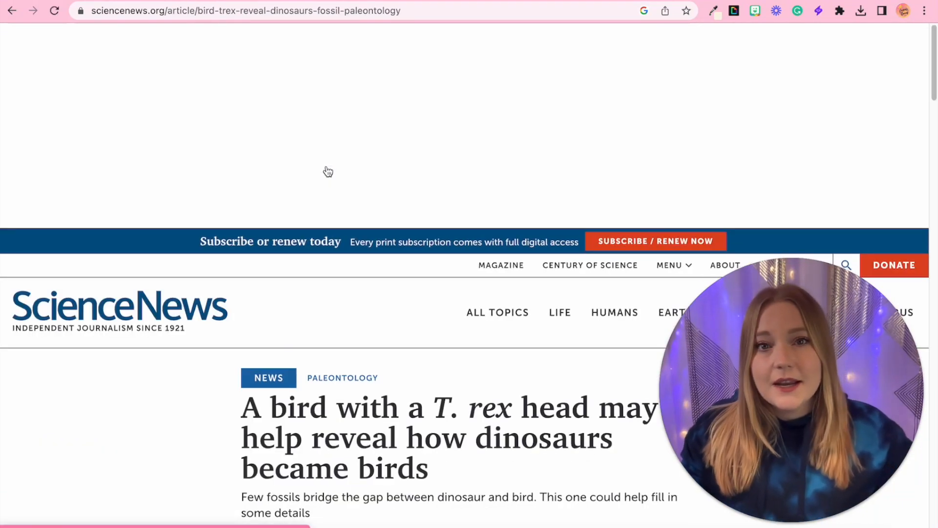
pyautogui.scroll(-4, 327, 171)
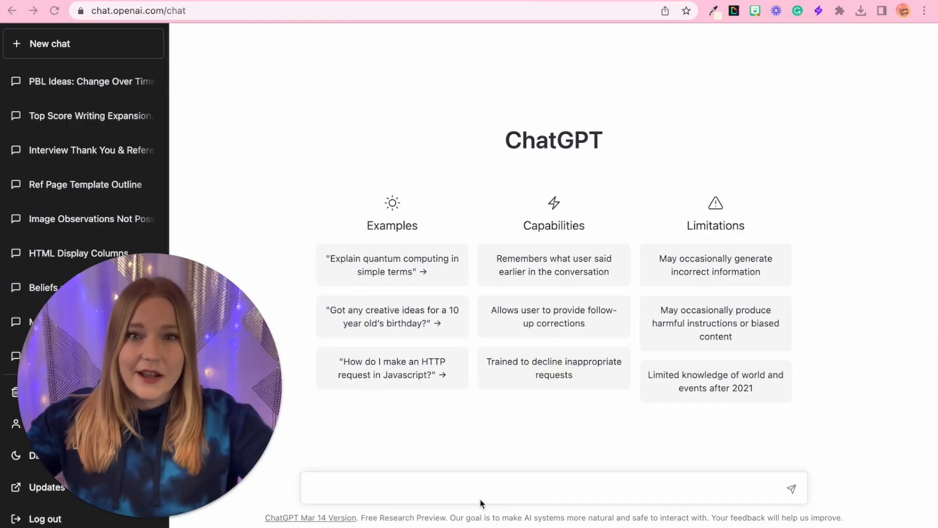
# Step: Ask ChatGPT to rewrite the pasted T. rex-headed bird article for an 8th grade reading level at about the original length
pyautogui.click(460, 487)
pyautogui.hotkey('ctrl', 'v')
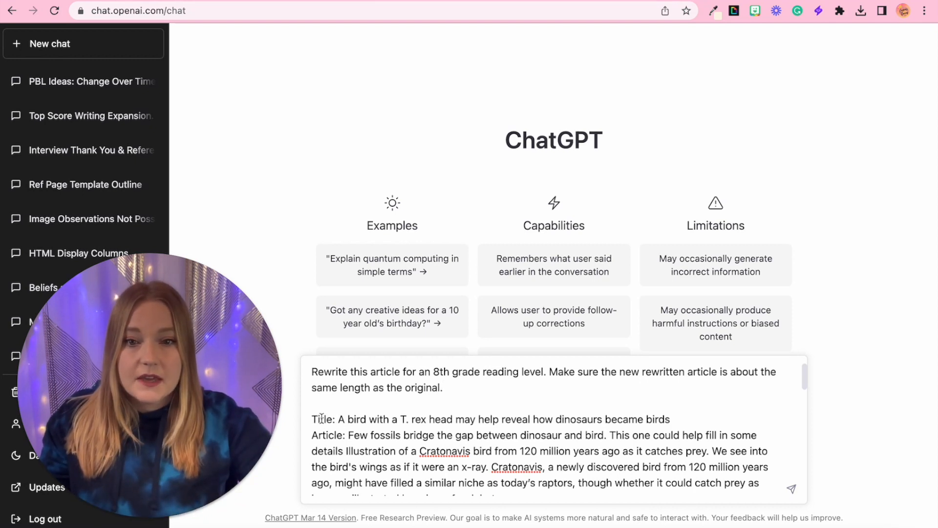
pyautogui.scroll(-1, 422, 423)
pyautogui.scroll(-10, 421, 423)
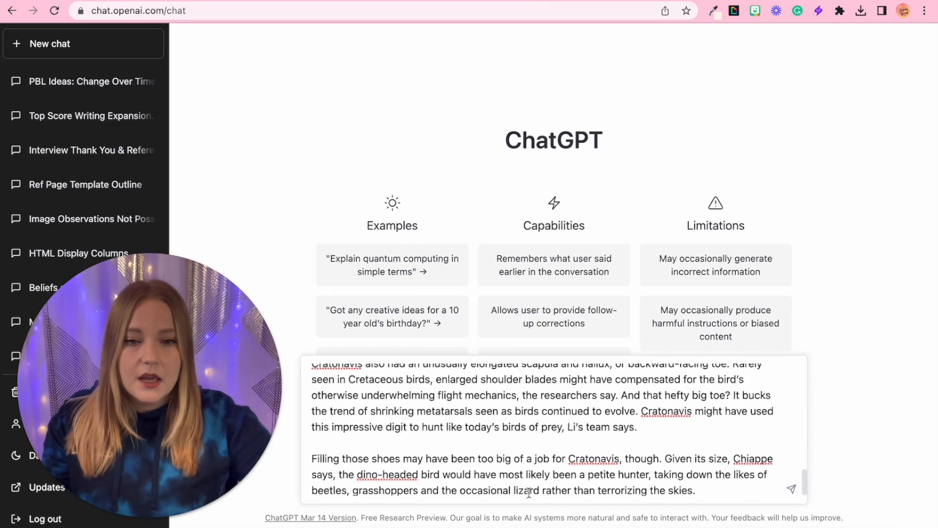
pyautogui.click(791, 489)
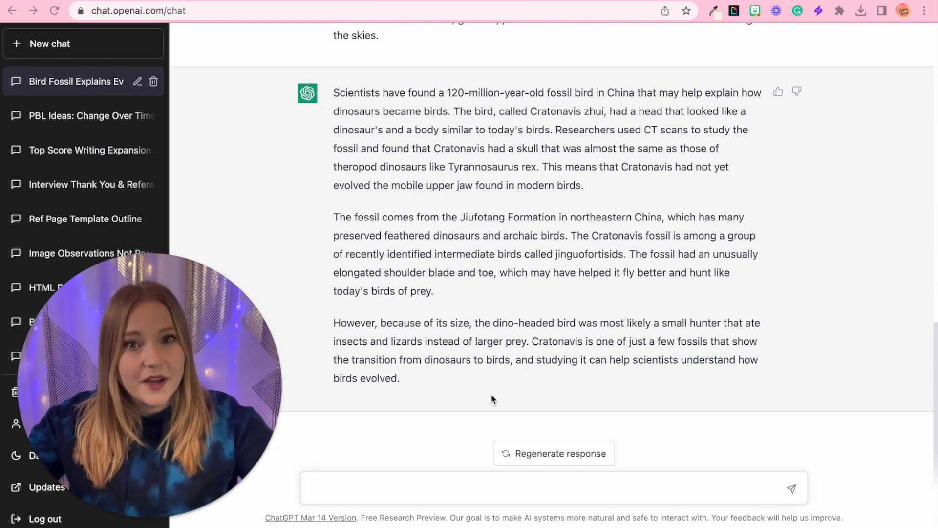
# Step: Copy all three paragraphs of the 8th grade article rewrite from the ChatGPT response
pyautogui.click(438, 399)
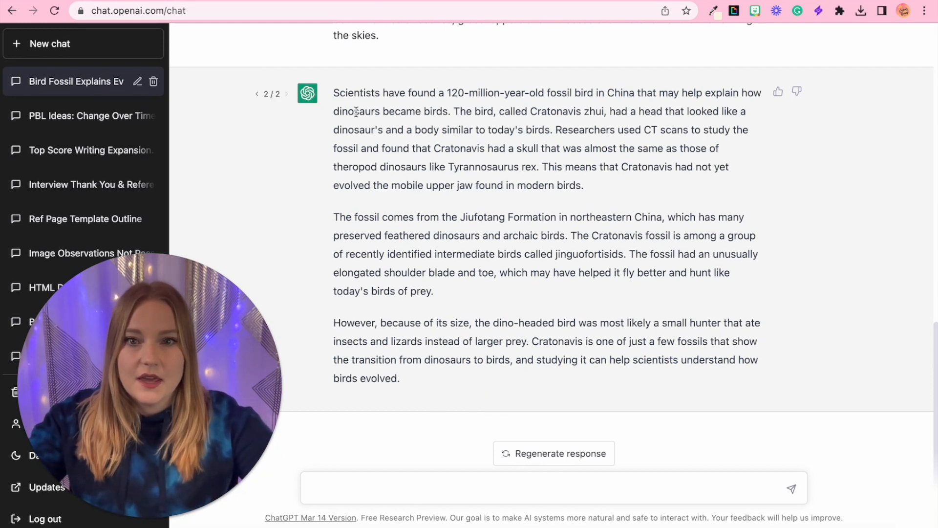
pyautogui.moveTo(331, 93); pyautogui.dragTo(414, 394)
pyautogui.press('super+c')
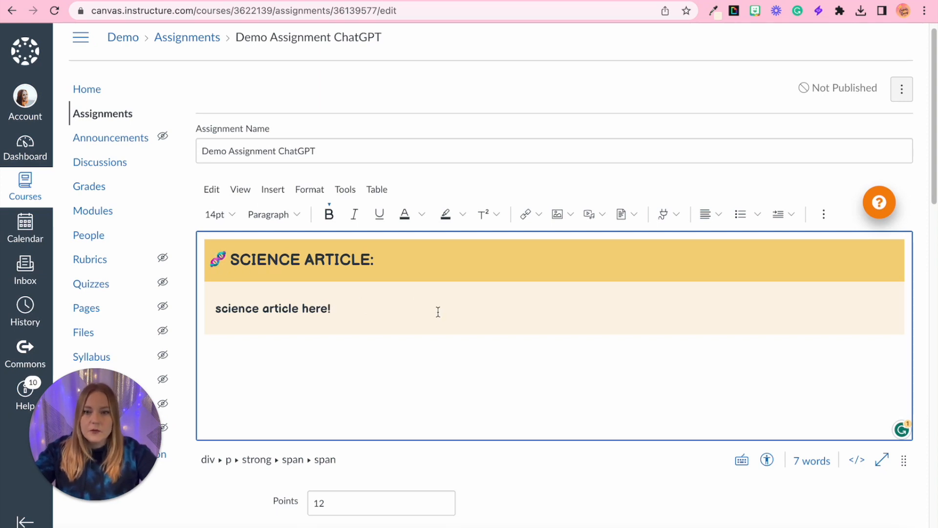
# Step: Replace the "science article here!" placeholder in the Canvas assignment with the copied article and remove the blank line above it
pyautogui.moveTo(334, 309); pyautogui.dragTo(215, 310)
pyautogui.rightClick(293, 312)
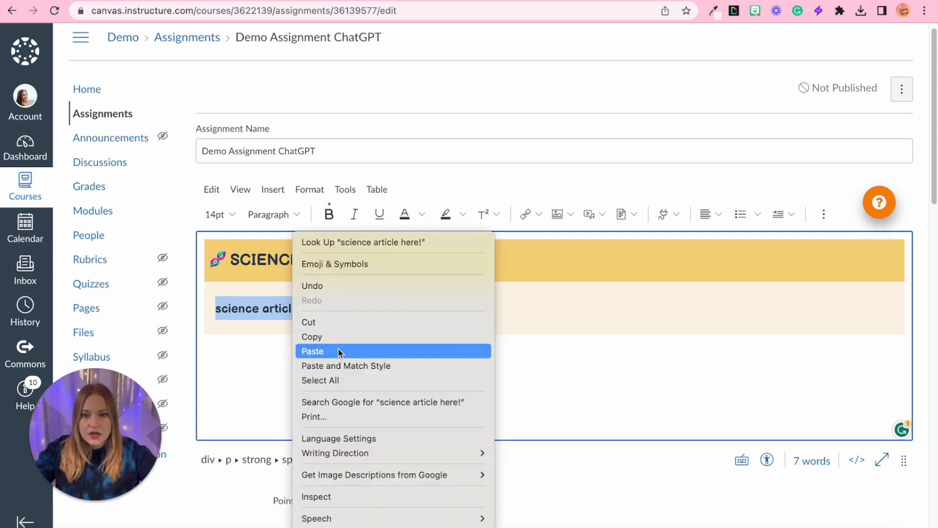
pyautogui.click(313, 351)
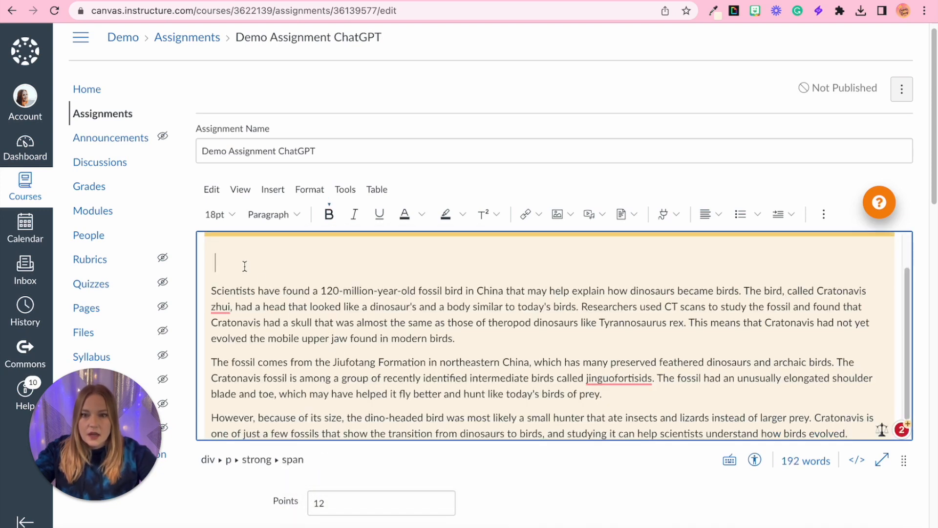
pyautogui.press('Delete')
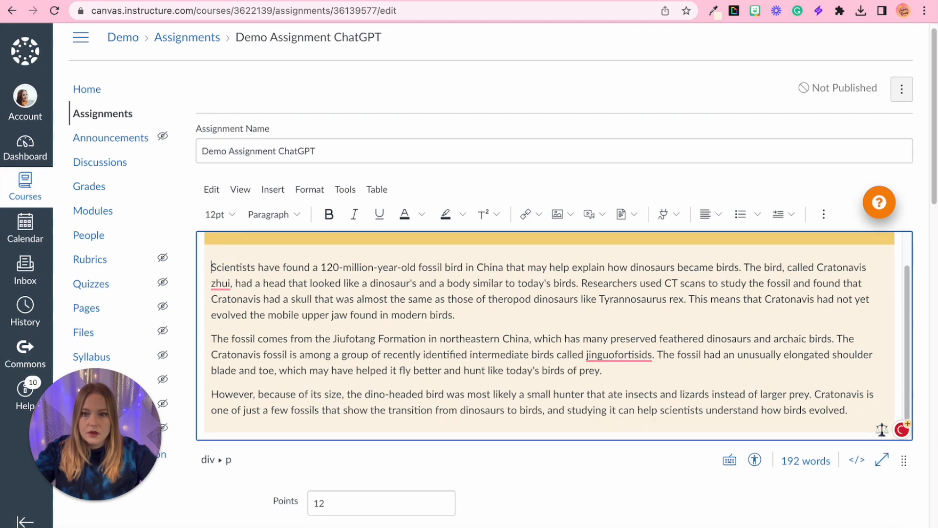
# Step: Format all three paragraphs of the pasted article as 14pt Balsamiq Sans
pyautogui.moveTo(210, 267); pyautogui.dragTo(848, 412)
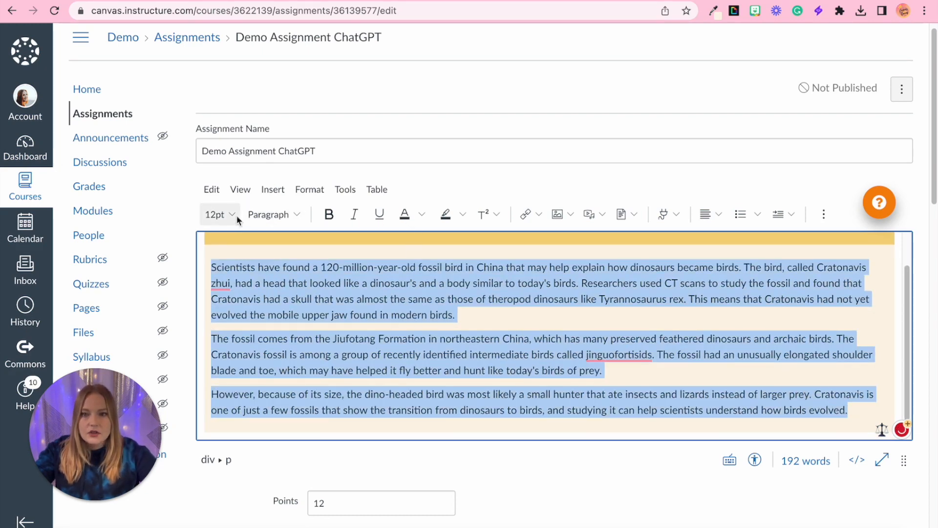
pyautogui.click(220, 214)
pyautogui.click(219, 303)
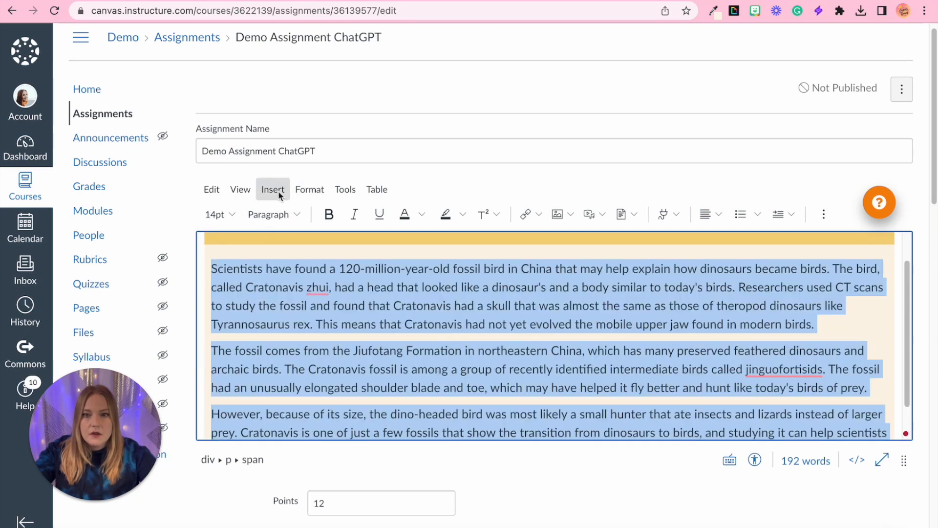
pyautogui.click(302, 196)
pyautogui.moveTo(312, 409)
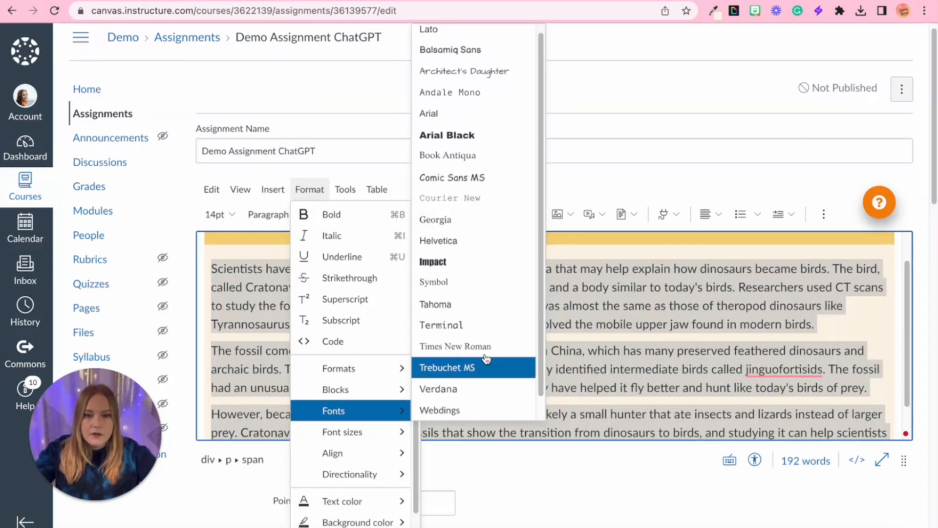
pyautogui.click(468, 55)
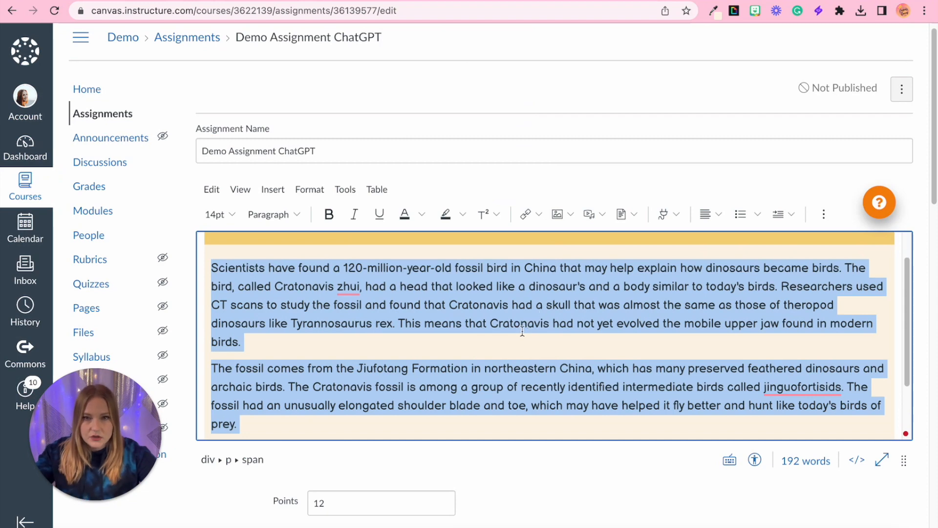
pyautogui.click(428, 336)
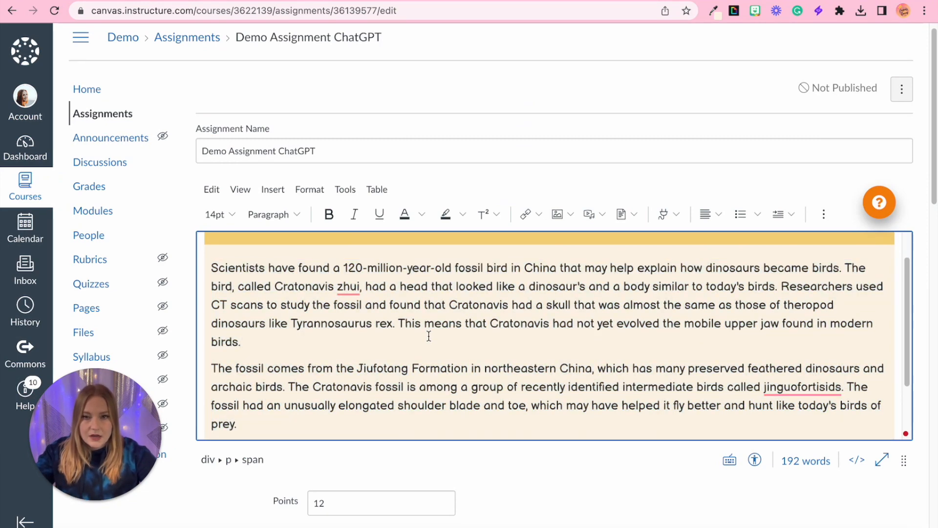
pyautogui.scroll(-1, 429, 336)
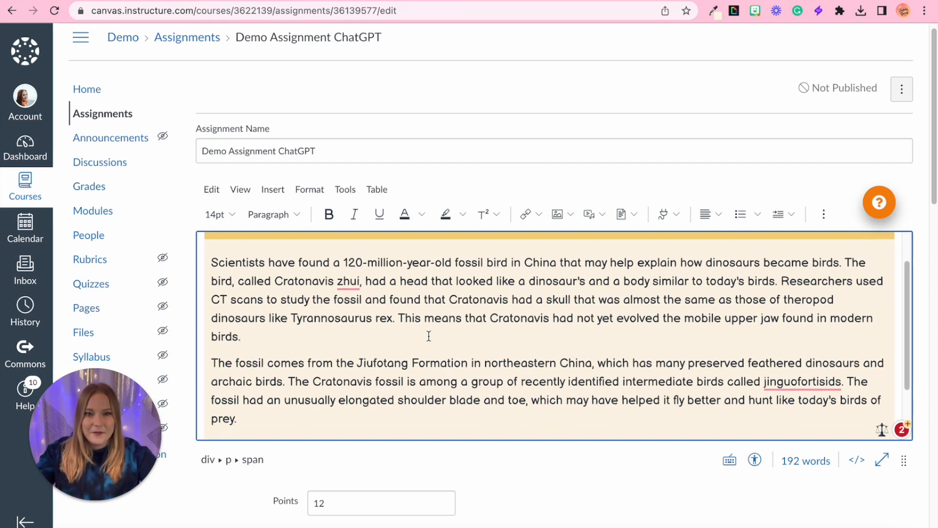
pyautogui.scroll(-3, 429, 335)
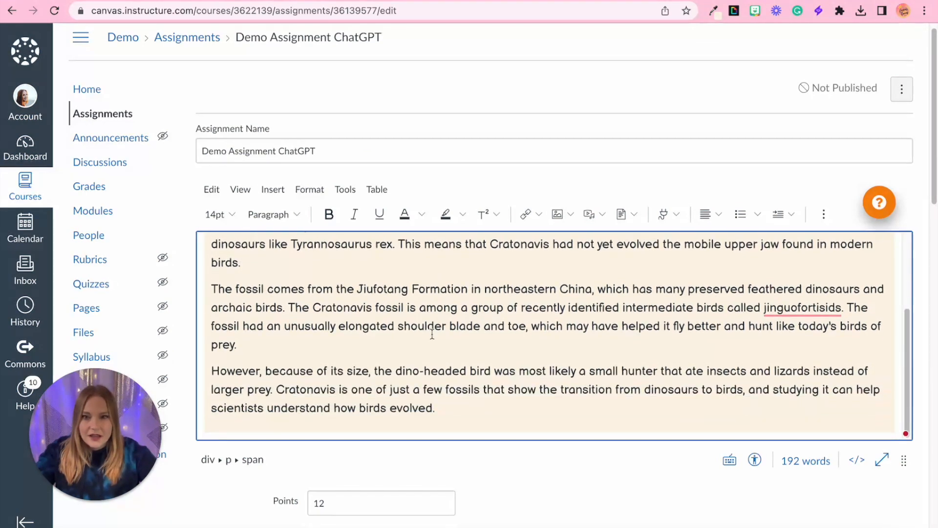
pyautogui.scroll(4, 771, 327)
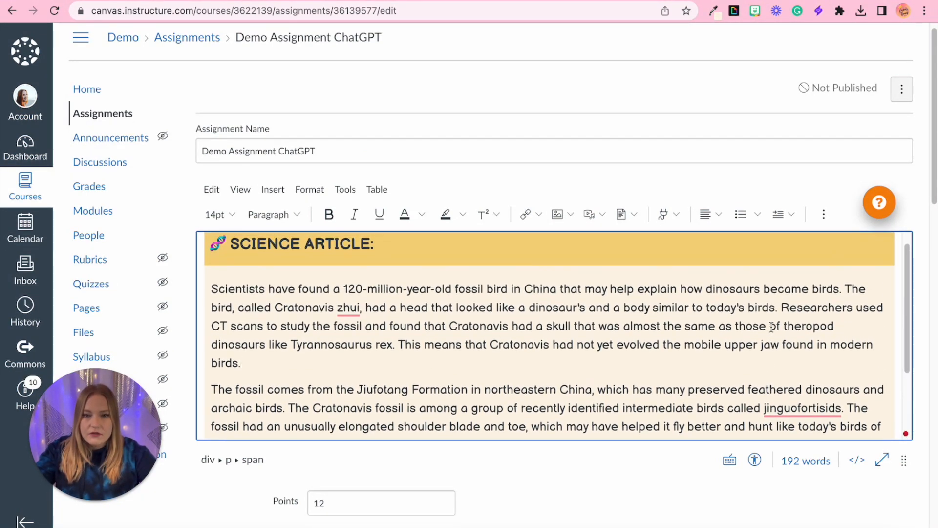
pyautogui.scroll(1, 770, 327)
pyautogui.scroll(-4, 771, 327)
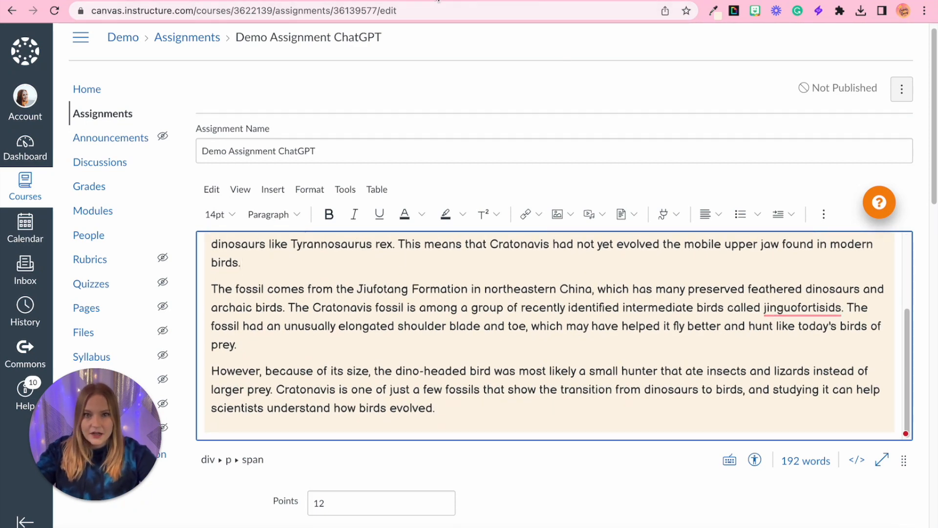
# Step: Switch to ChatGPT and ask it to rewrite the above article for students who struggle to read and are at 5th grade reading level
pyautogui.click(439, 2)
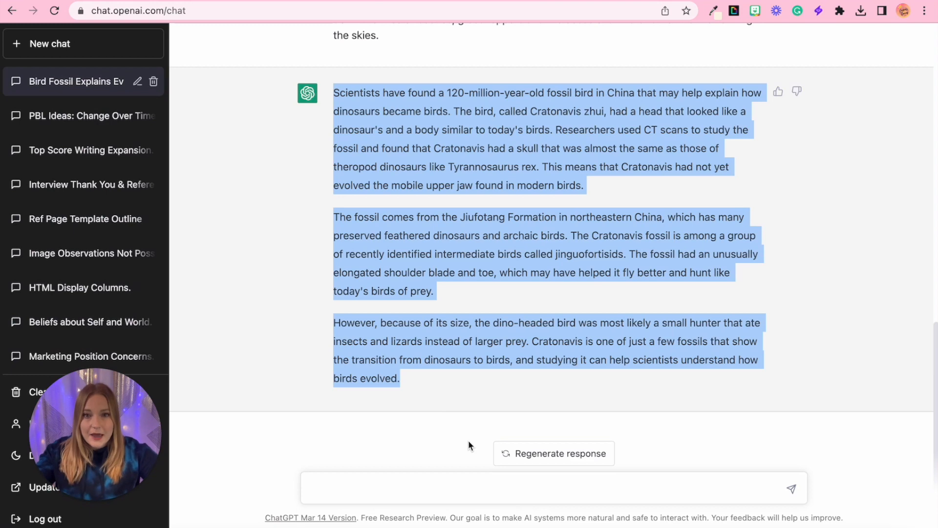
pyautogui.click(470, 487)
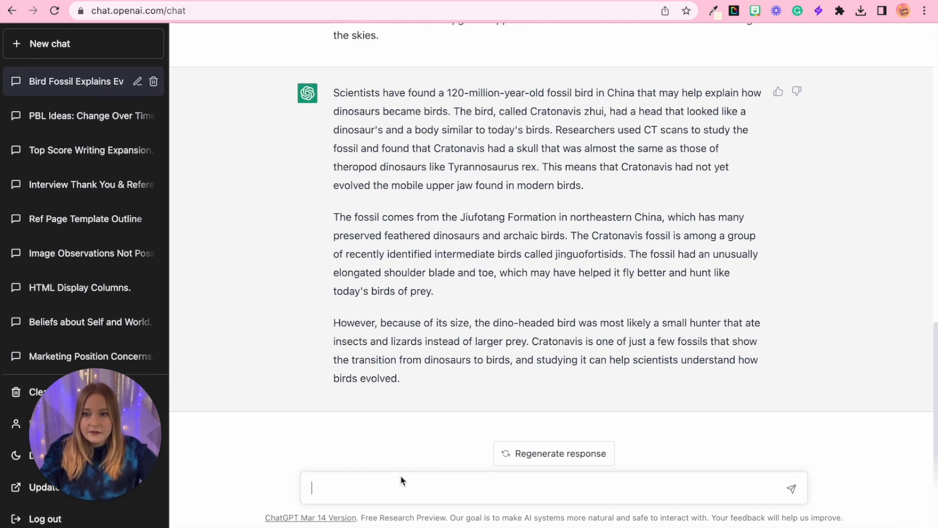
pyautogui.write('Rewrite the above article for students who struggle to read and are at 5th grade reading level.')
pyautogui.press('Return')
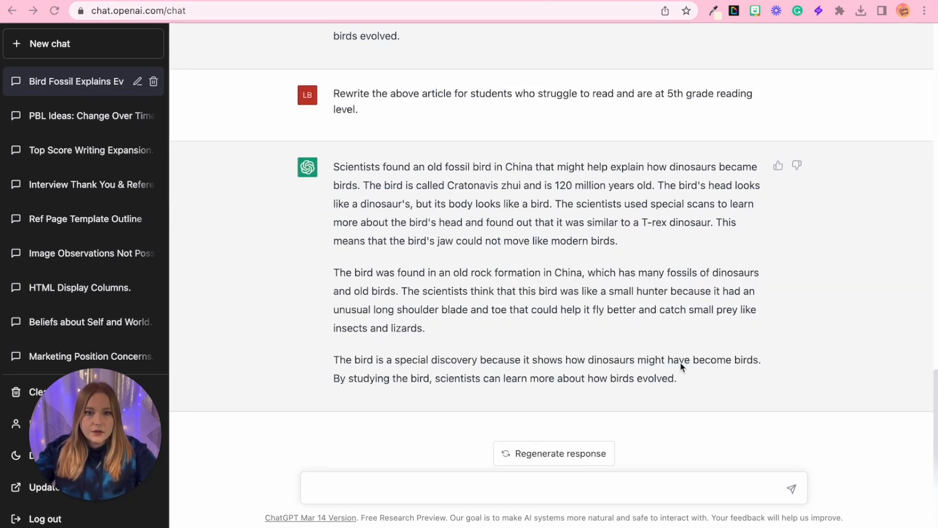
# Step: Compare the two rewrites in the chat and copy the full 5th grade version of the article
pyautogui.scroll(8, 681, 362)
pyautogui.scroll(-8, 682, 366)
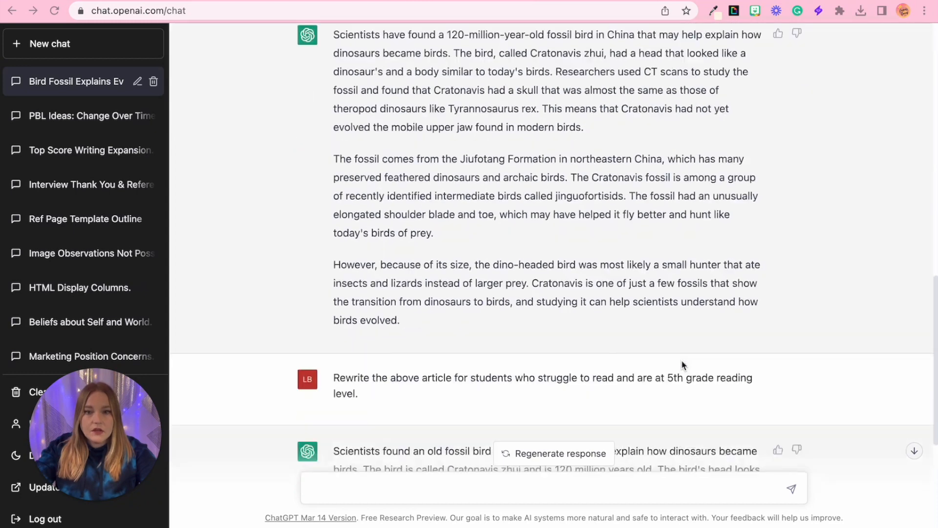
pyautogui.scroll(-1, 682, 376)
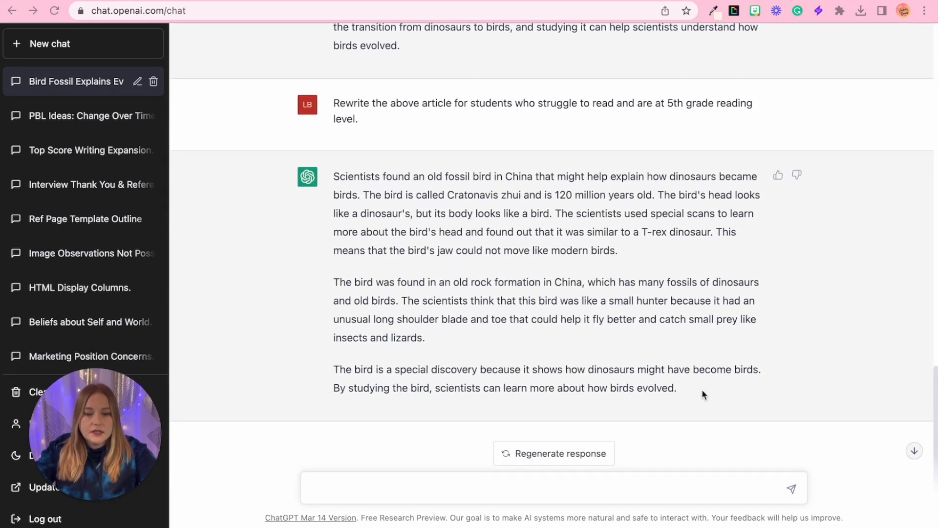
pyautogui.moveTo(329, 176); pyautogui.dragTo(683, 397)
pyautogui.hotkey('ctrl', 'c')
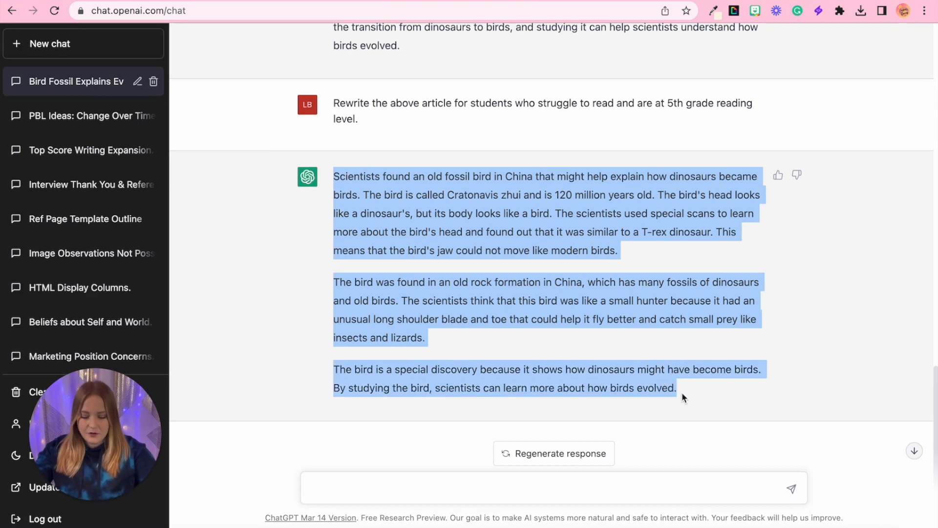
# Step: In the Canvas assignment's HTML, replace "PUT THE CONTENT FOR THE SECOND TAB HERE" in fragment-2 with the copied 5th grade article
pyautogui.click(320, 0)
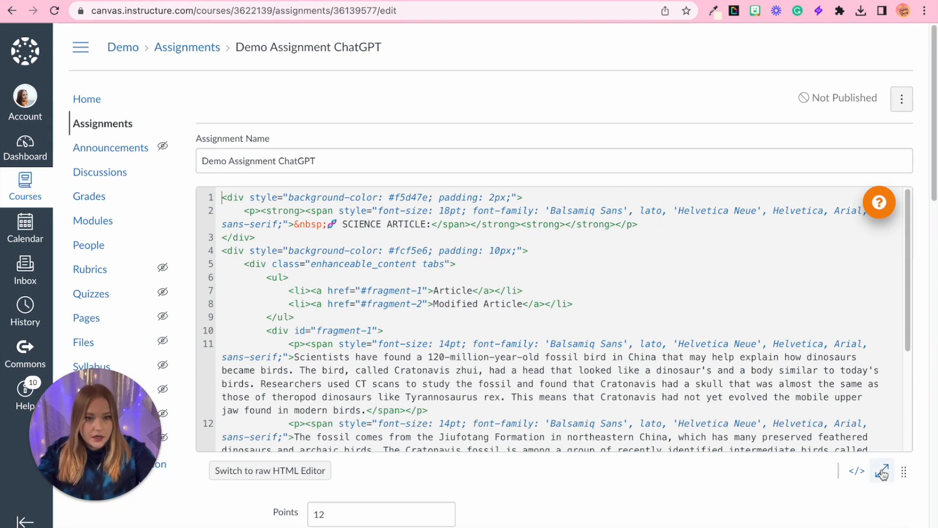
pyautogui.scroll(-3, 359, 315)
pyautogui.scroll(-1, 359, 315)
pyautogui.moveTo(384, 399); pyautogui.dragTo(604, 404)
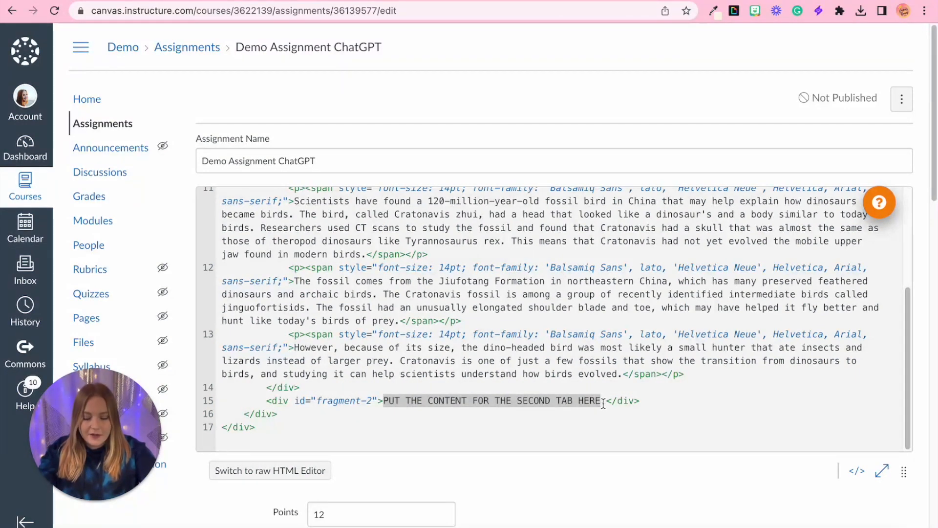
pyautogui.hotkey('ctrl', 'v')
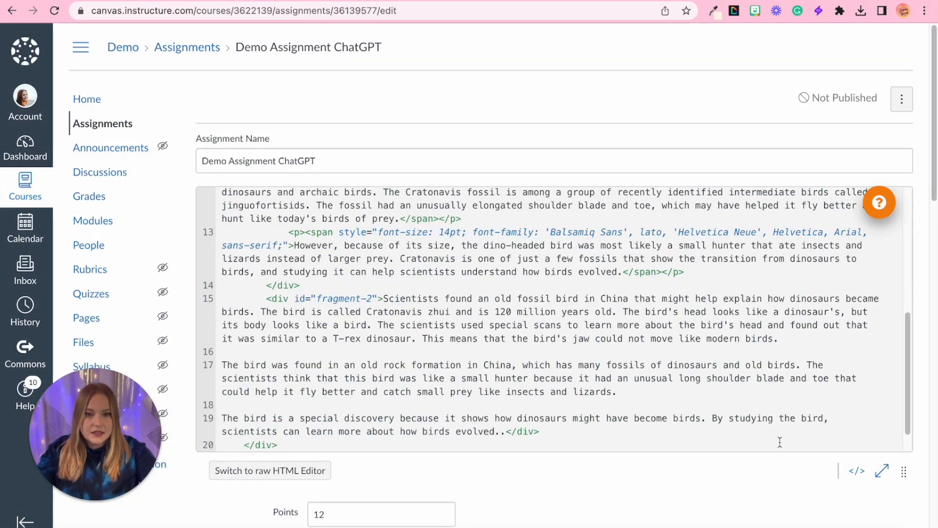
# Step: Leave the HTML view and save the Demo Assignment ChatGPT without publishing it
pyautogui.click(854, 472)
pyautogui.scroll(-2, 736, 379)
pyautogui.scroll(-15, 738, 380)
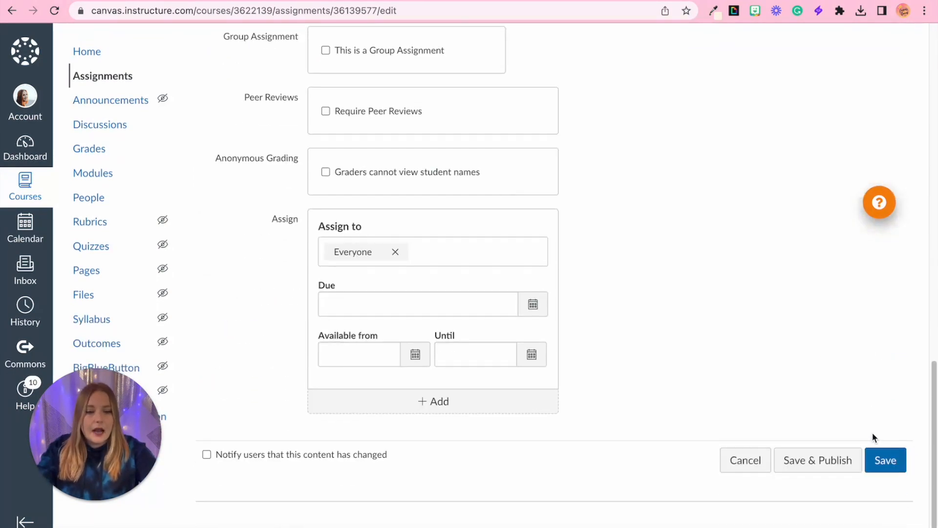
pyautogui.click(876, 459)
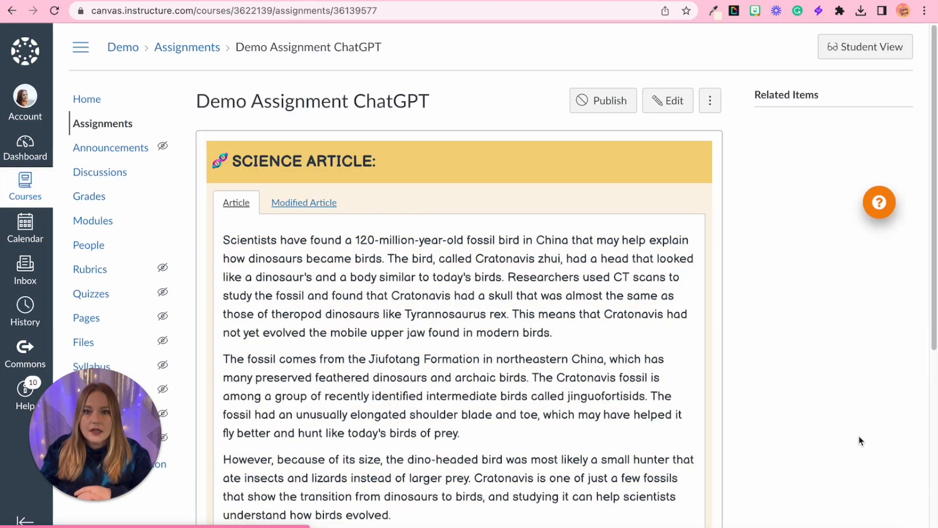
# Step: Examine both tabs of the saved science article, checking how the Modified Article text is formatted
pyautogui.scroll(-2, 358, 400)
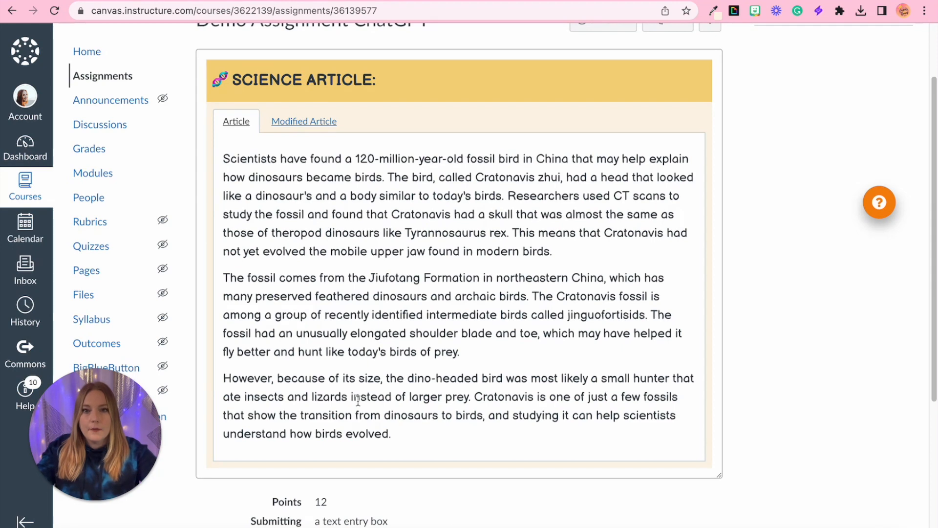
pyautogui.click(311, 122)
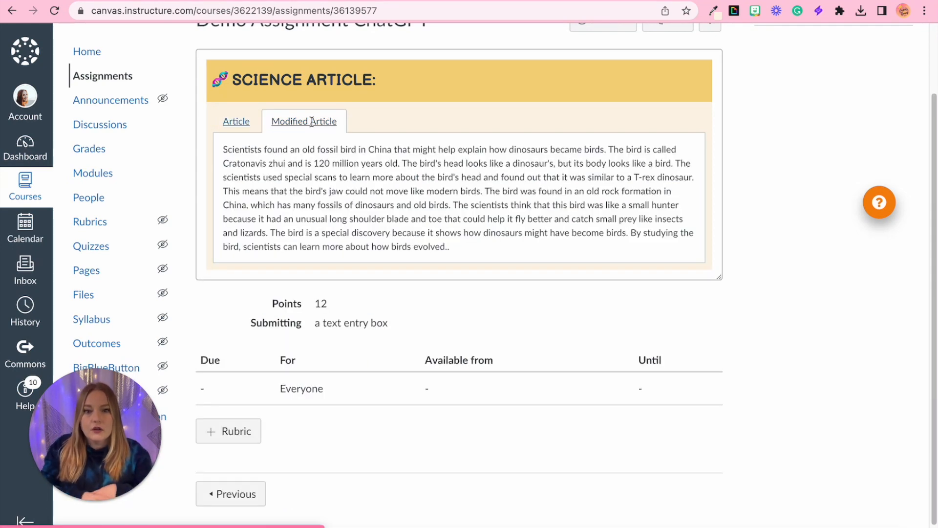
pyautogui.scroll(2, 608, 116)
# Step: Edit the assignment and format the three 5th grade article paragraphs in 14pt Balsamiq Sans
pyautogui.click(657, 101)
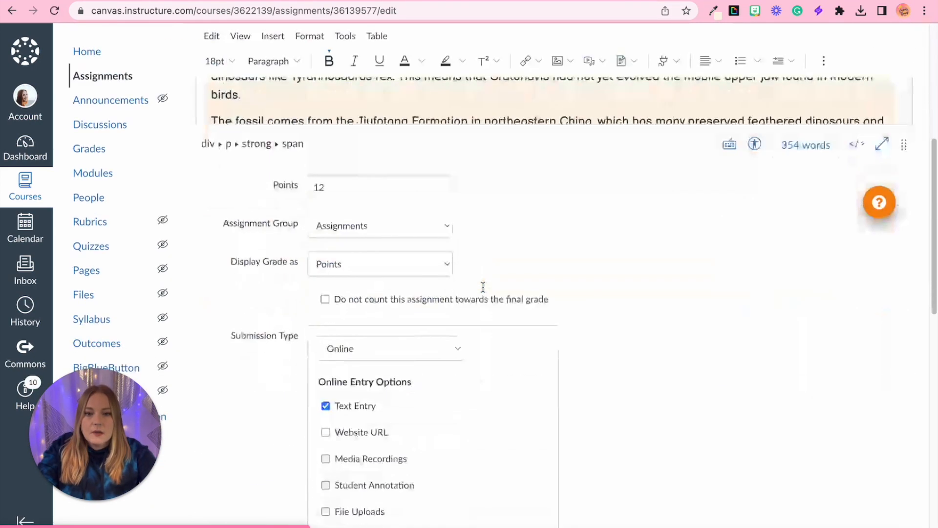
pyautogui.click(227, 61)
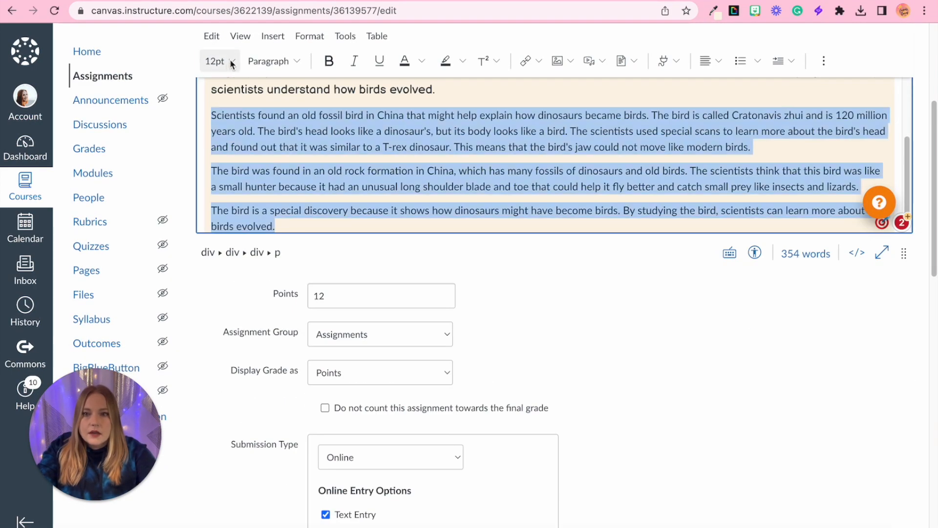
pyautogui.click(229, 149)
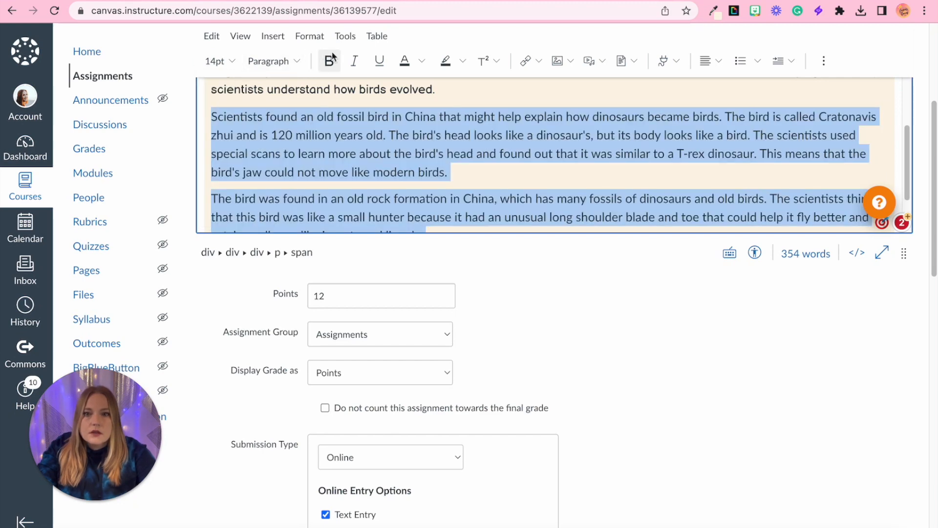
pyautogui.click(309, 36)
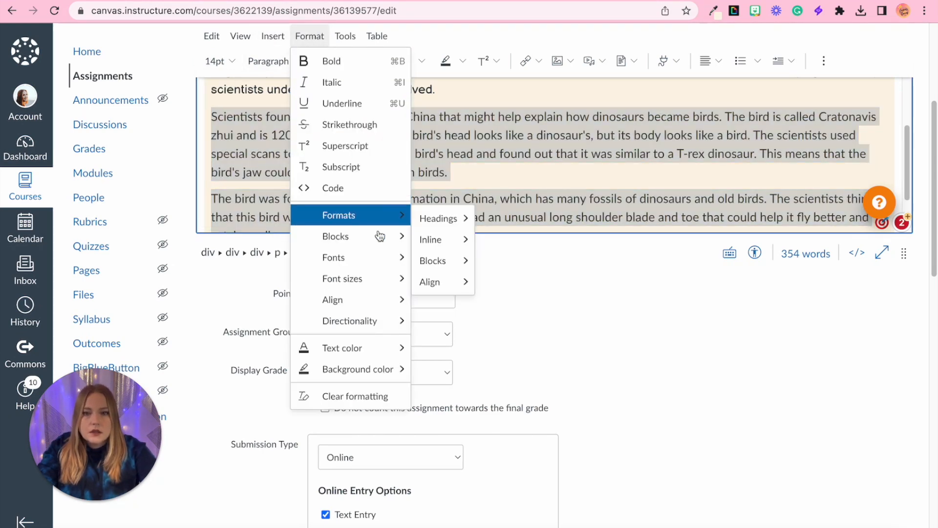
pyautogui.moveTo(381, 257)
pyautogui.click(451, 279)
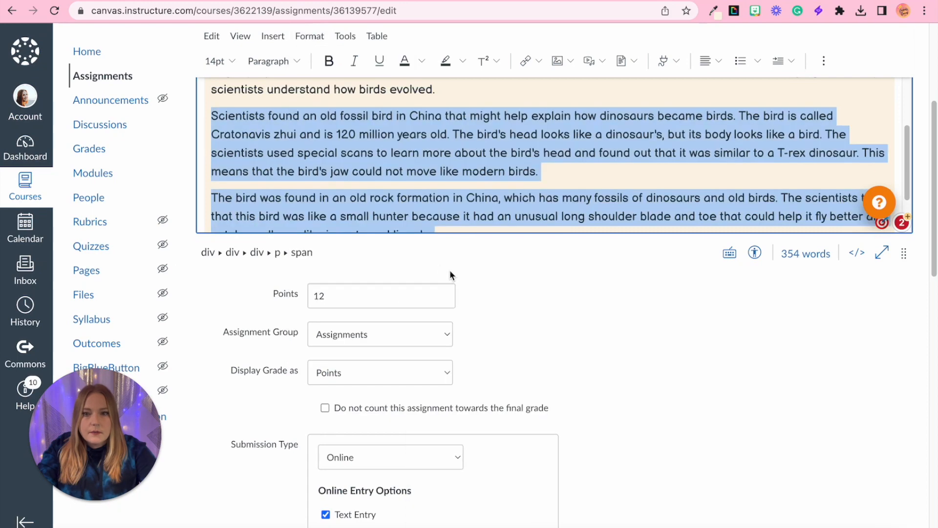
# Step: Save the assignment without publishing it and check the reformatted text on the Modified Article tab
pyautogui.scroll(-15, 749, 311)
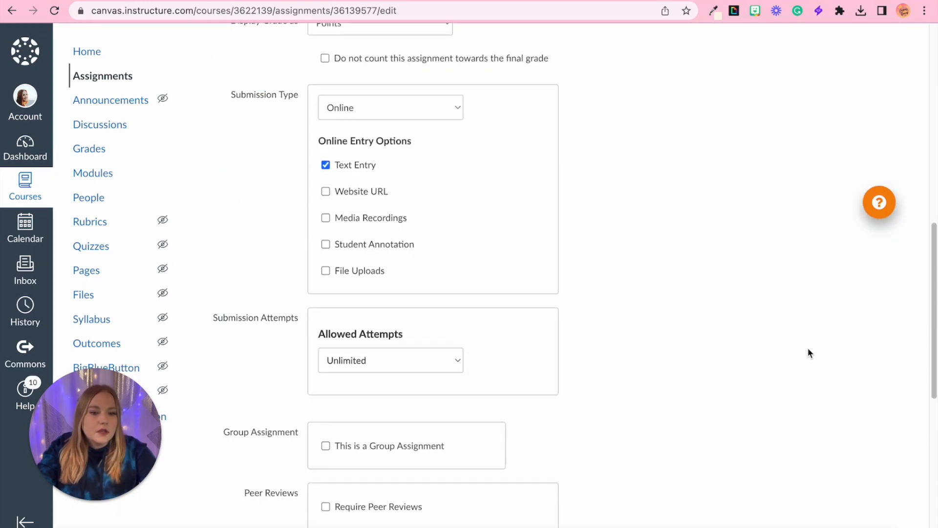
pyautogui.click(885, 459)
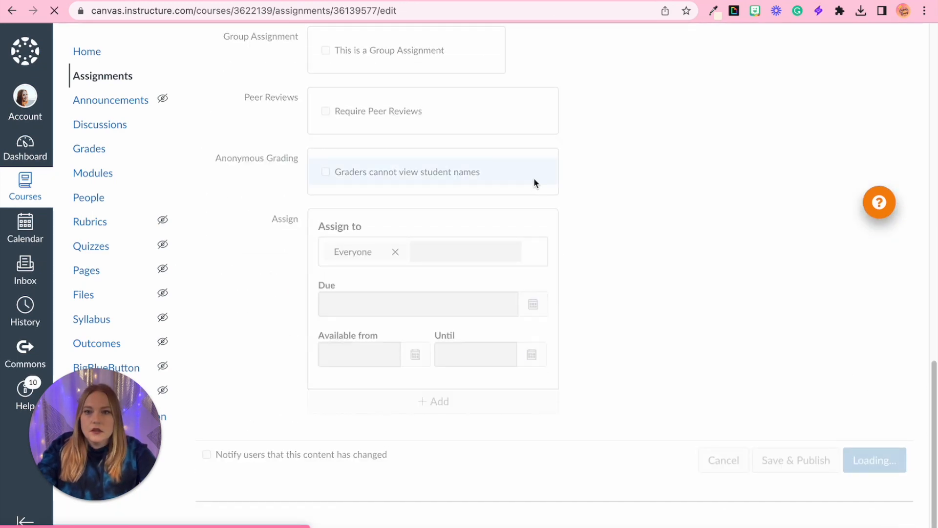
pyautogui.scroll(-5, 527, 215)
pyautogui.scroll(3, 322, 97)
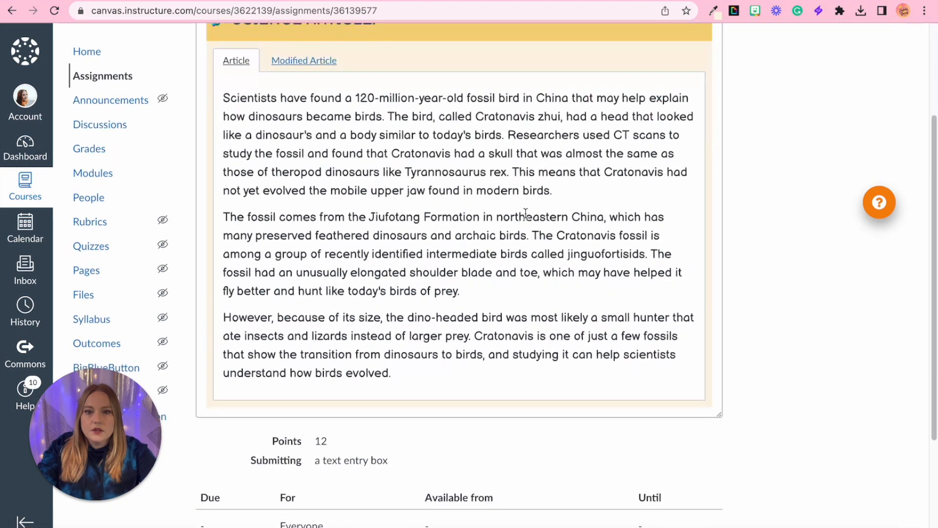
pyautogui.click(313, 83)
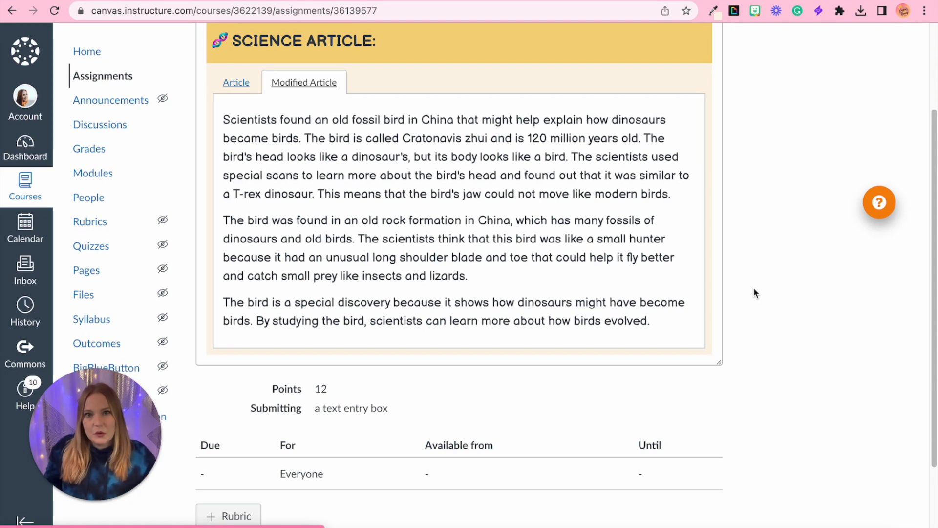
pyautogui.scroll(2, 701, 146)
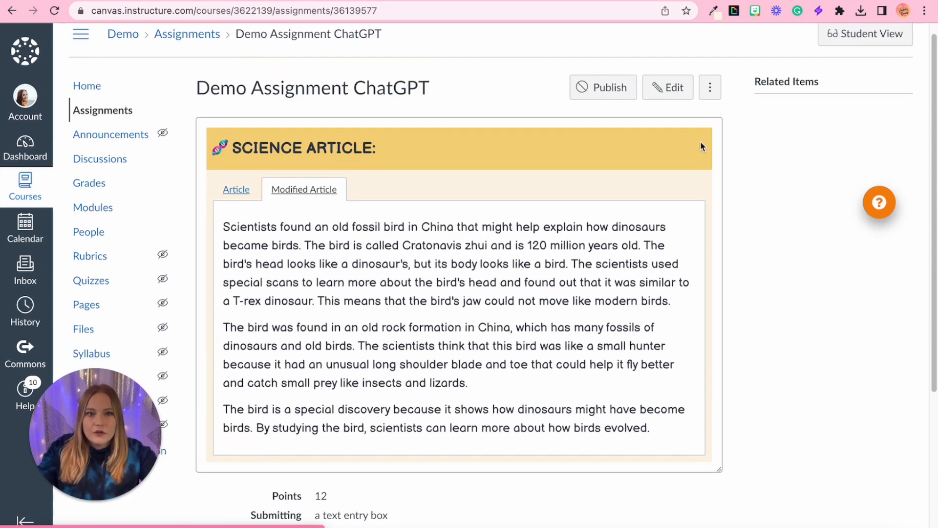
# Step: Reopen the assignment for editing, examine its HTML down to the end of fragment-2, and return to the rich text editor
pyautogui.click(676, 97)
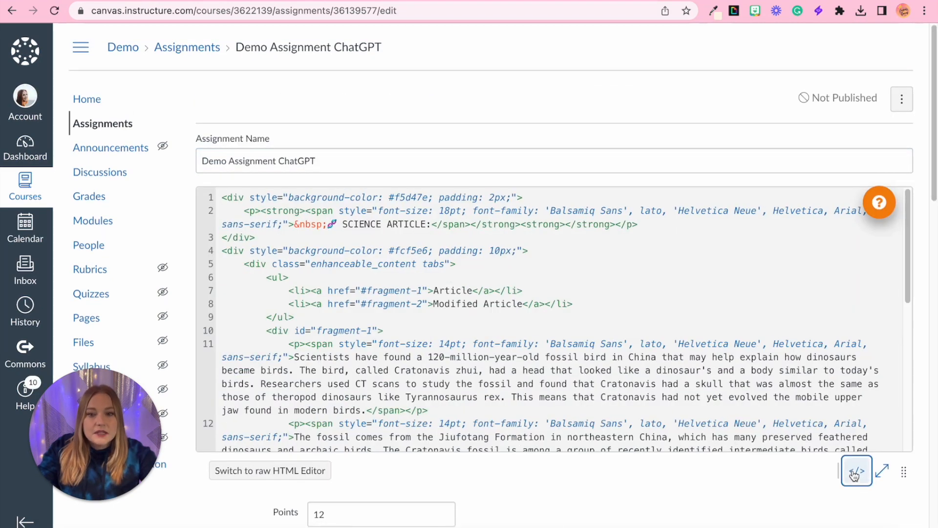
pyautogui.click(855, 472)
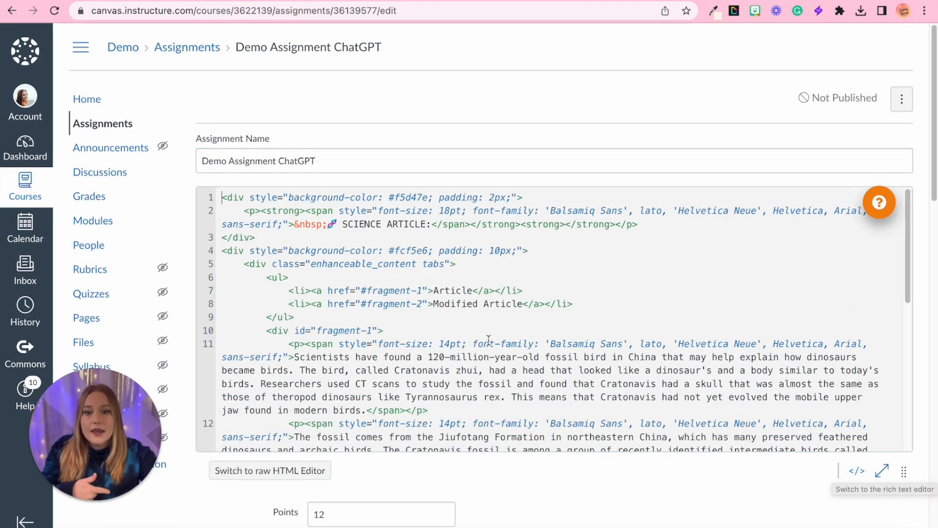
pyautogui.scroll(-10, 633, 403)
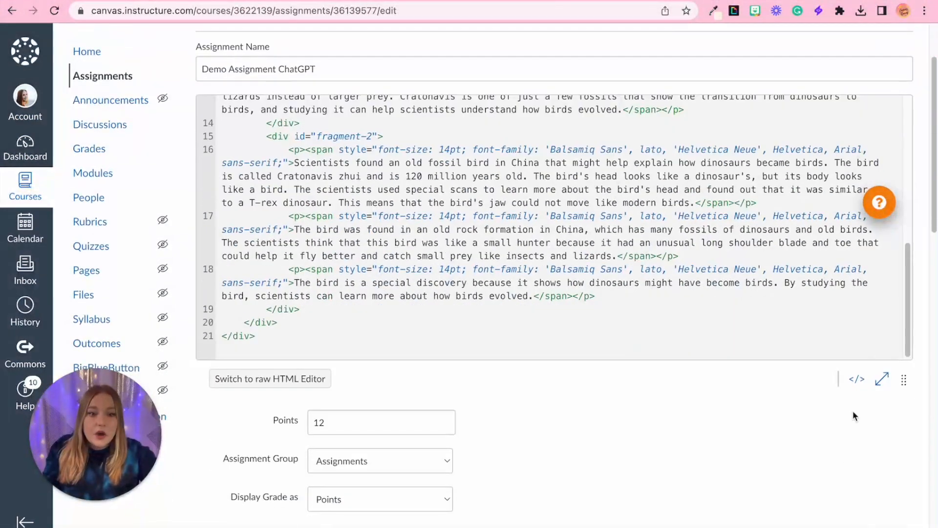
pyautogui.click(857, 383)
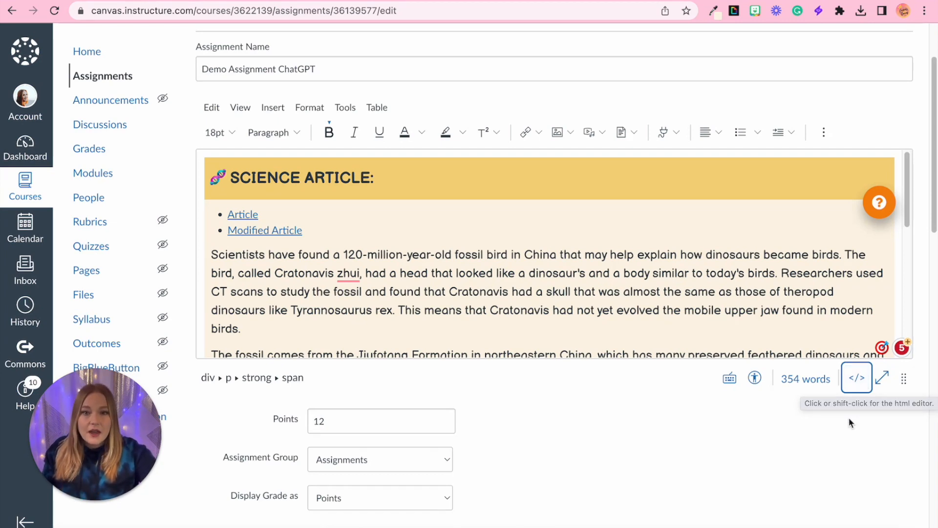
# Step: Save the assignment without publishing it and display the Modified Article tab
pyautogui.scroll(-10, 848, 418)
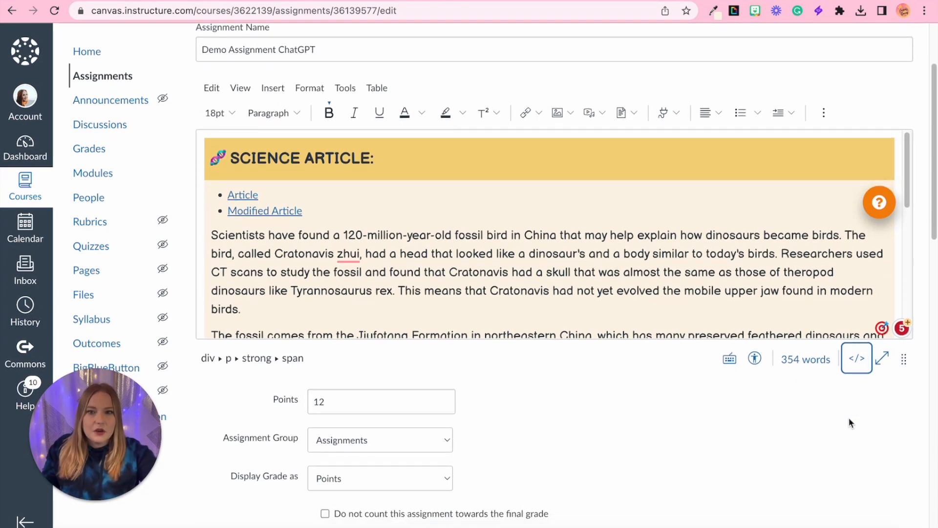
pyautogui.click(893, 456)
pyautogui.scroll(-1, 893, 462)
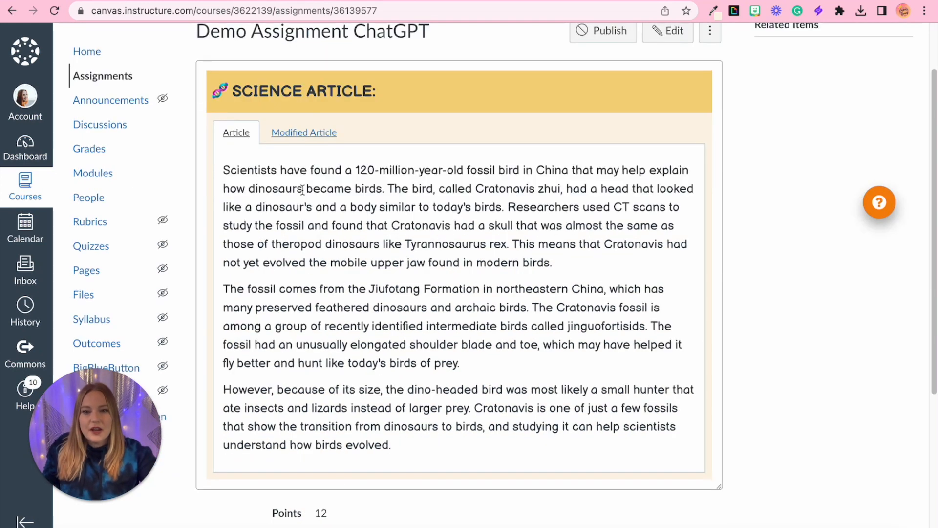
pyautogui.click(315, 130)
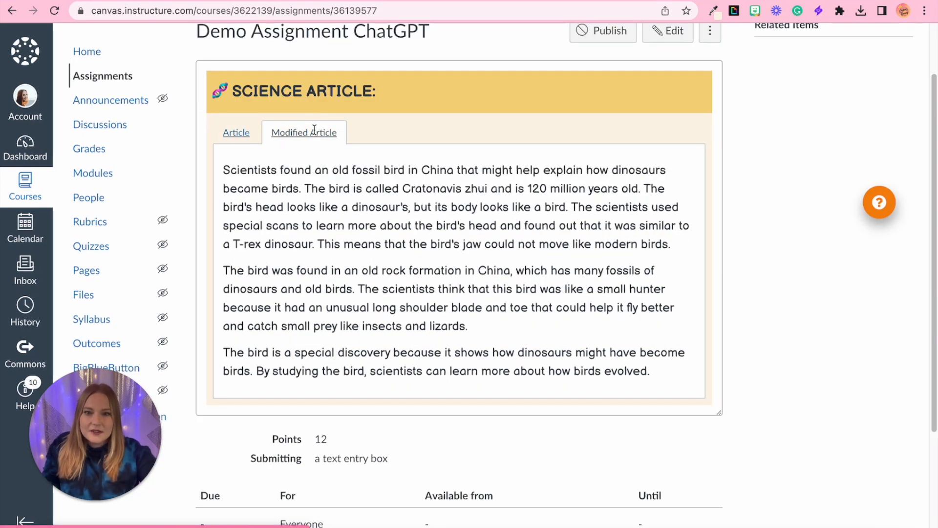
pyautogui.scroll(1, 315, 129)
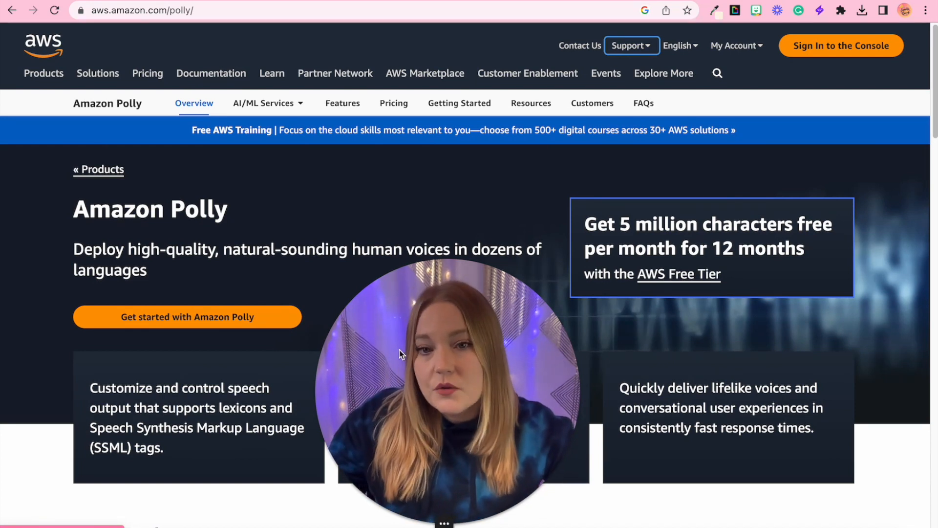
# Step: On the Amazon Polly site, get started, sign in to AWS as the root user, and open the Polly Text-to-Speech console
pyautogui.click(254, 318)
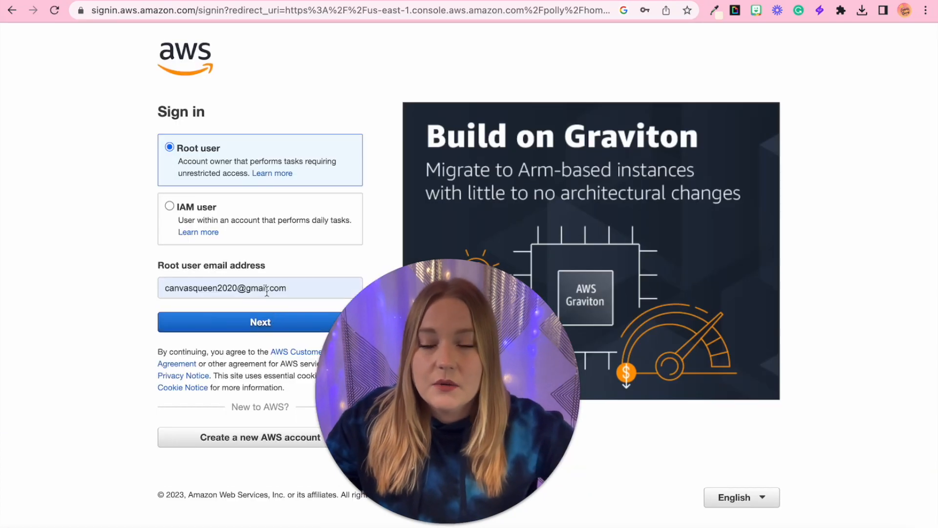
pyautogui.click(248, 321)
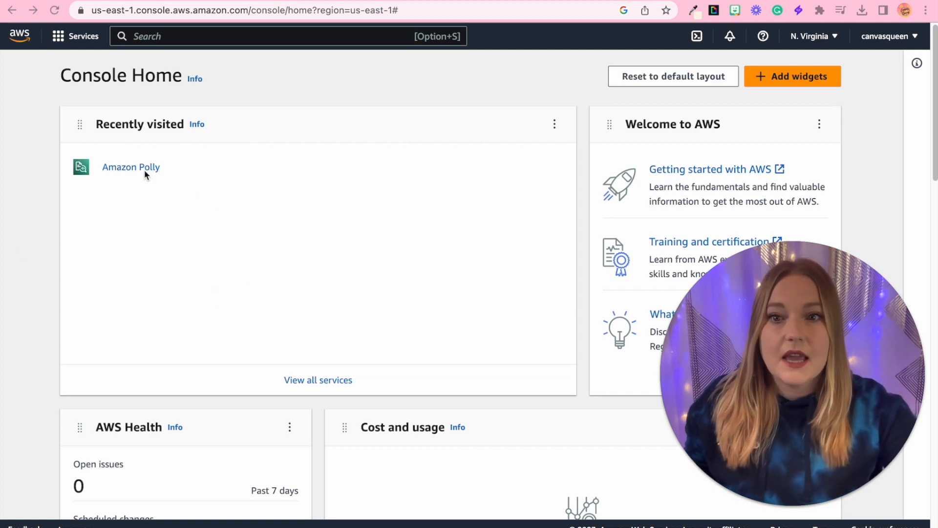
pyautogui.click(120, 169)
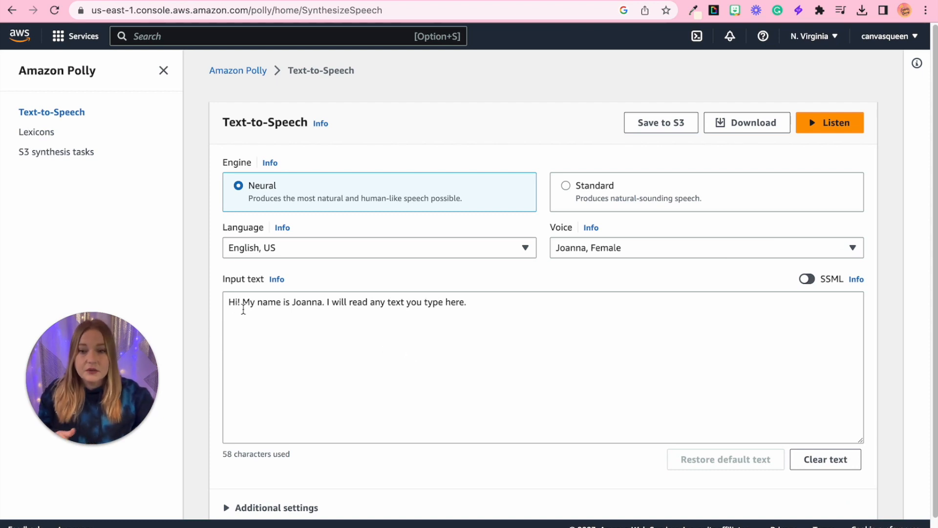
# Step: Look over the input text, language and voice options, and listen to the sample text in the Joanna voice
pyautogui.moveTo(227, 283); pyautogui.dragTo(264, 279)
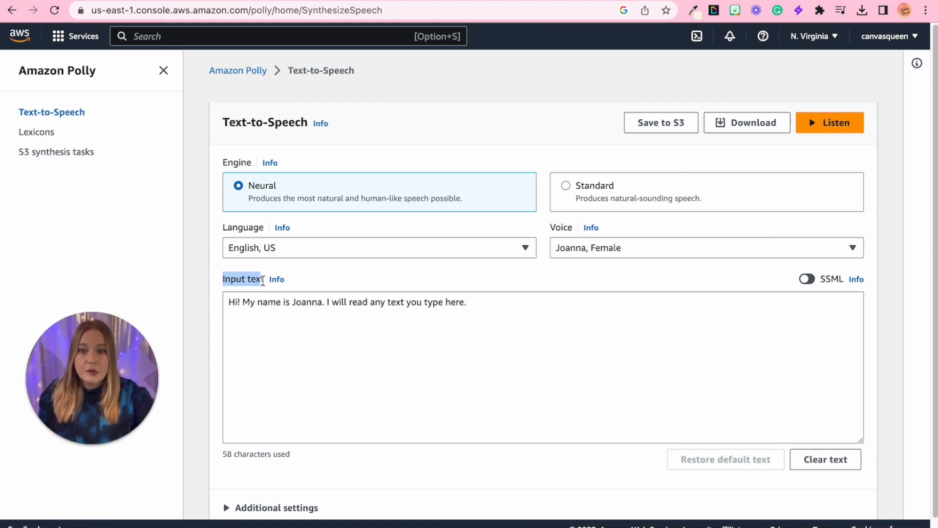
pyautogui.click(302, 348)
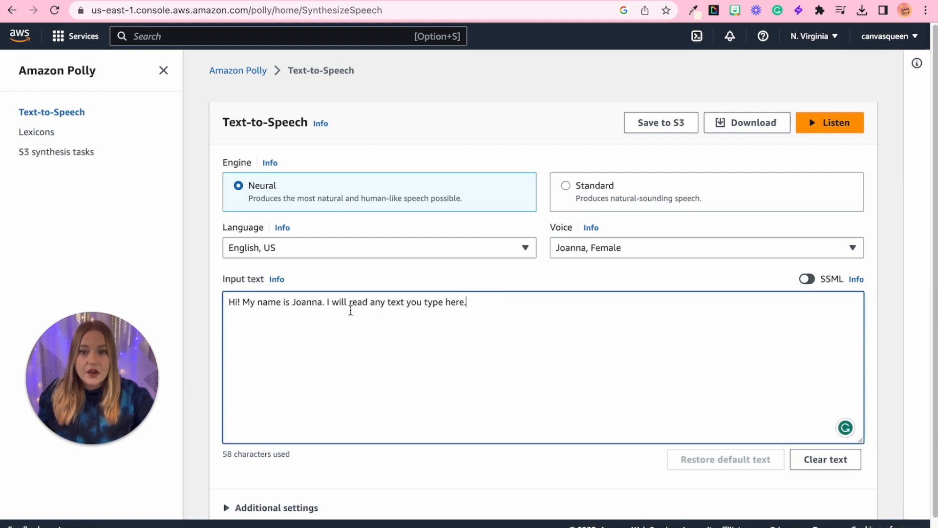
pyautogui.click(448, 252)
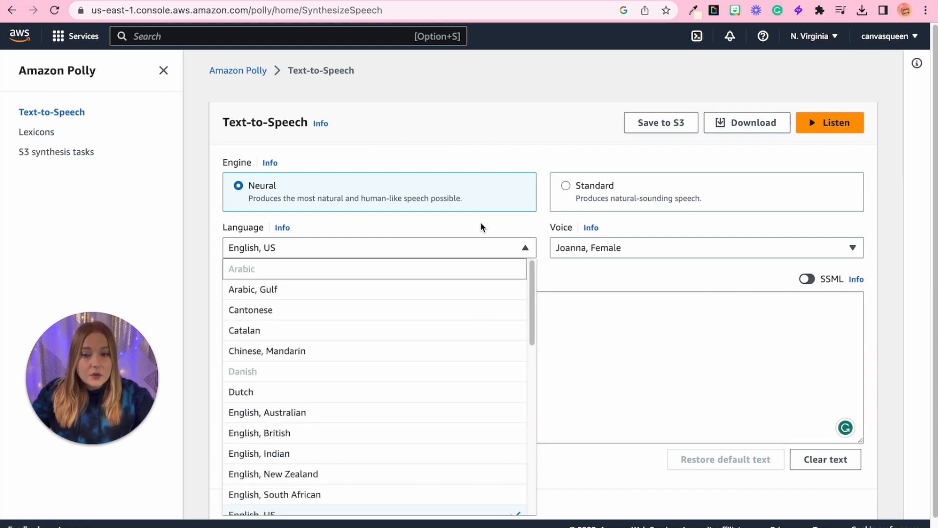
pyautogui.click(487, 246)
pyautogui.click(655, 254)
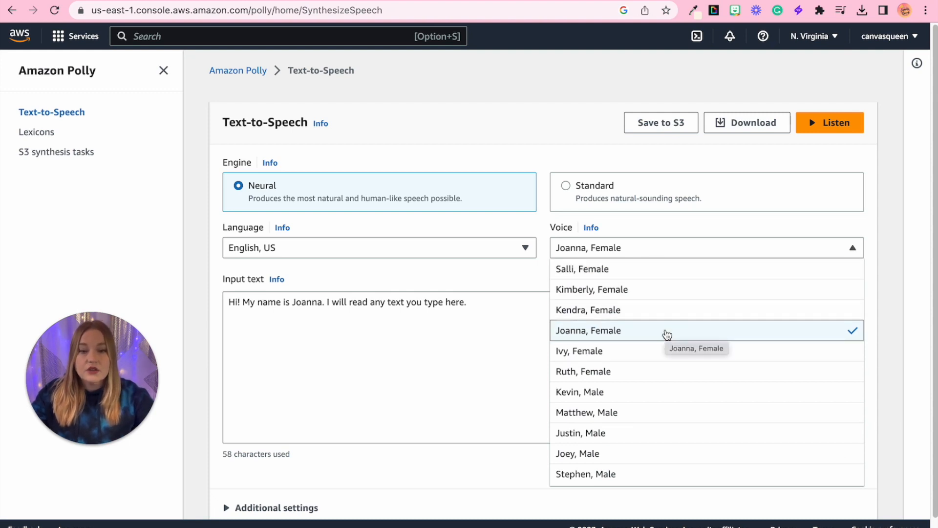
pyautogui.click(830, 128)
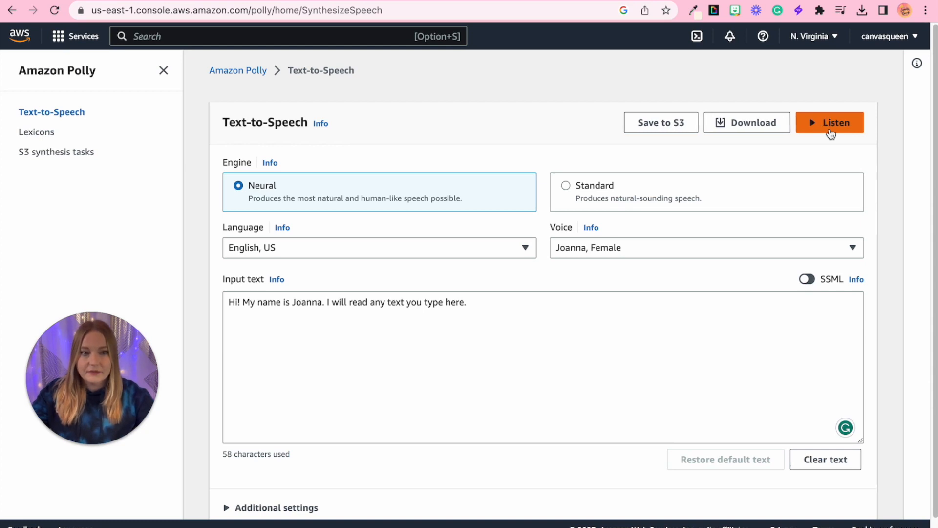
# Step: Listen to the sample text in the Matthew, Male voice, and switch the voice back to Joanna, Female
pyautogui.click(763, 251)
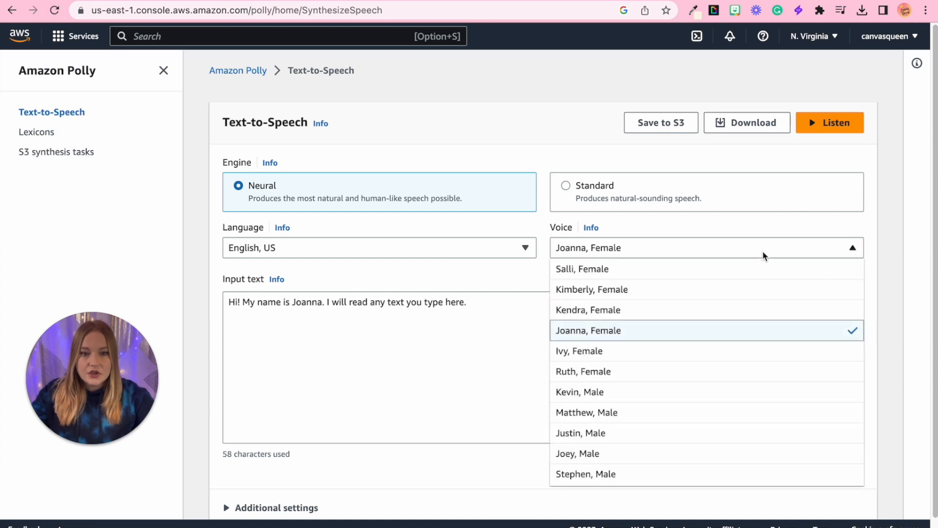
pyautogui.click(724, 416)
pyautogui.click(827, 128)
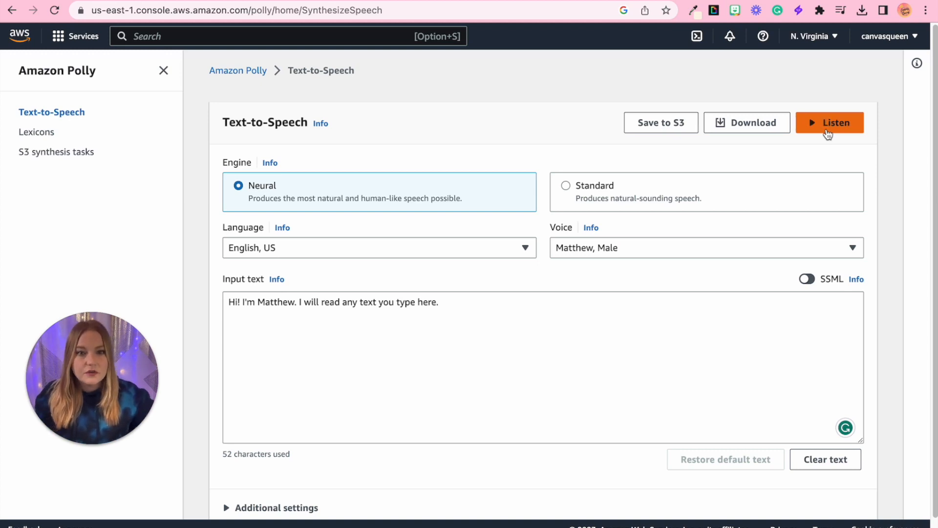
pyautogui.click(687, 248)
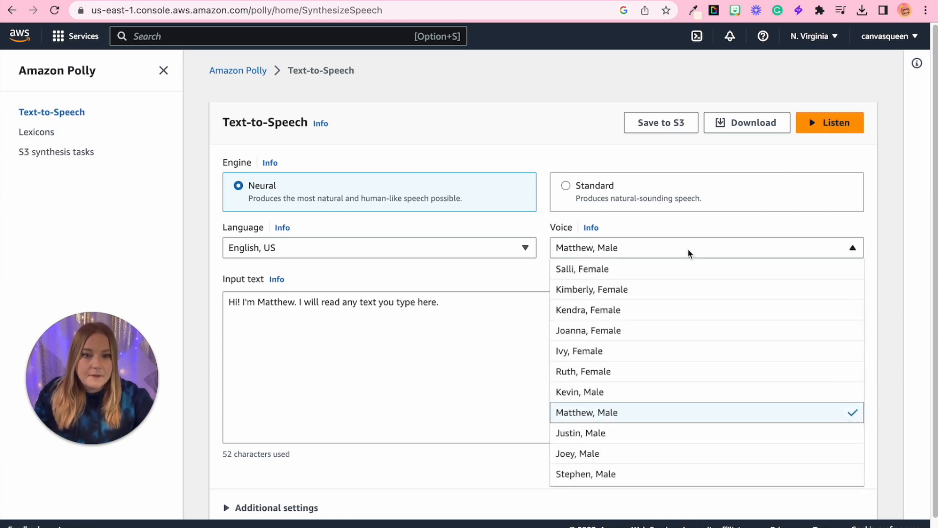
pyautogui.click(679, 329)
pyautogui.click(679, 325)
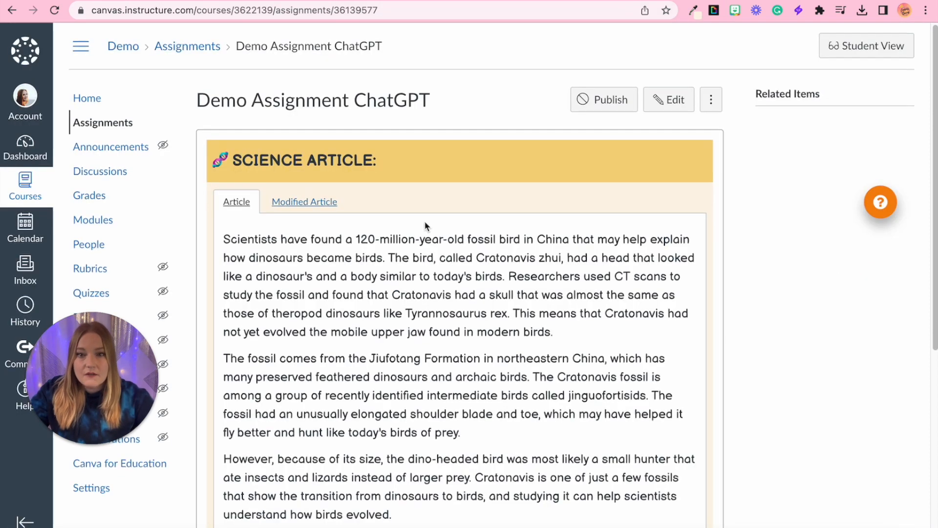
# Step: Copy the full text of the Article tab in Canvas, replace Amazon Polly's input text with it, and listen to it
pyautogui.scroll(-1, 223, 190)
pyautogui.moveTo(222, 189); pyautogui.dragTo(454, 465)
pyautogui.press('super+c')
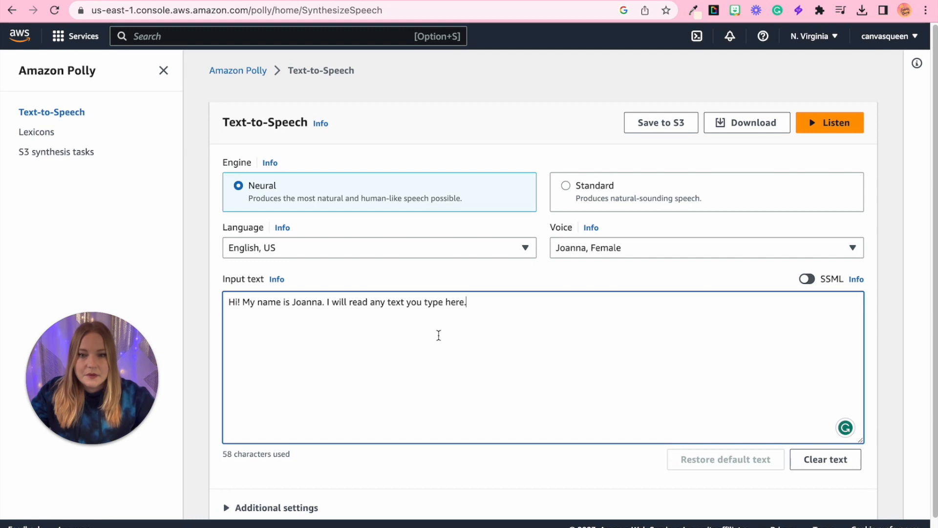
pyautogui.press('super+a')
pyautogui.press('super+v')
pyautogui.scroll(2, 506, 355)
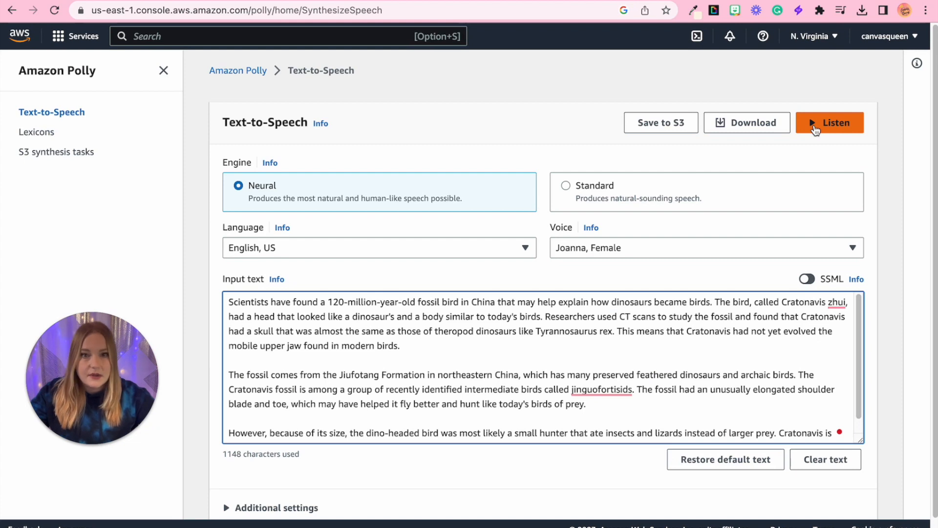
pyautogui.click(815, 128)
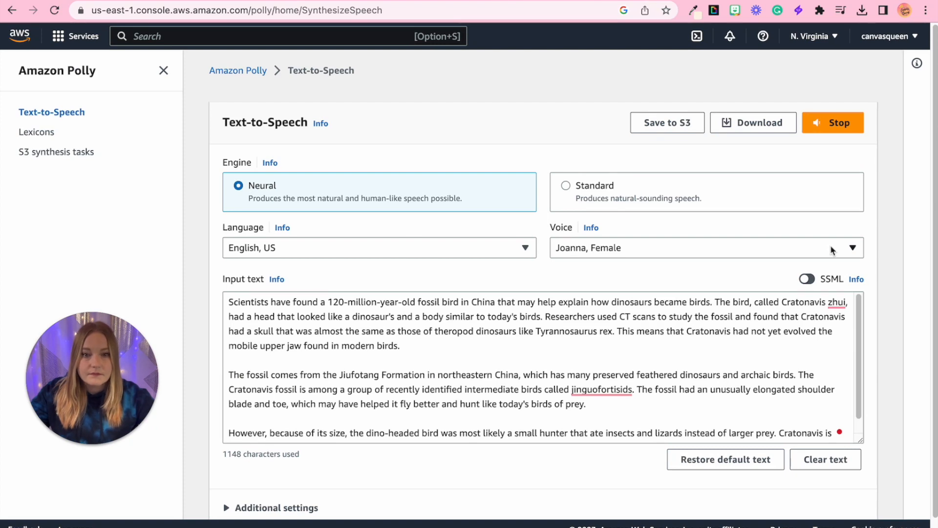
# Step: Stop the speech playback and download the article's audio file from Amazon Polly
pyautogui.click(839, 131)
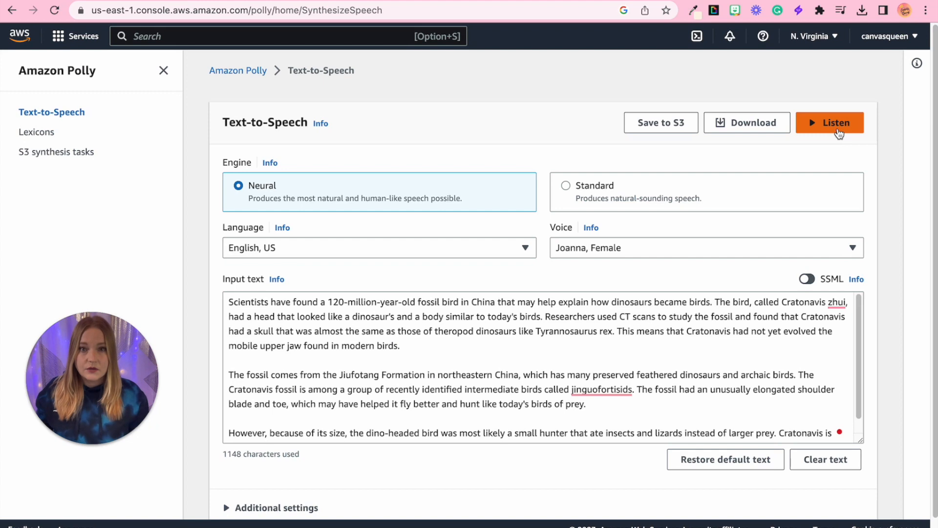
pyautogui.click(745, 124)
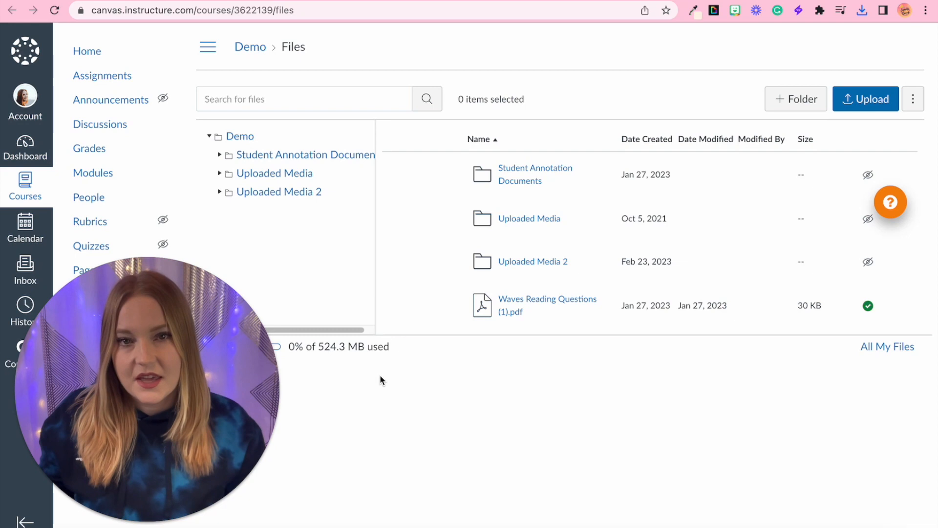
# Step: In the Canvas Demo course files, upload the downloaded speech MP3, renaming it Science Article Audio.mp3
pyautogui.click(859, 103)
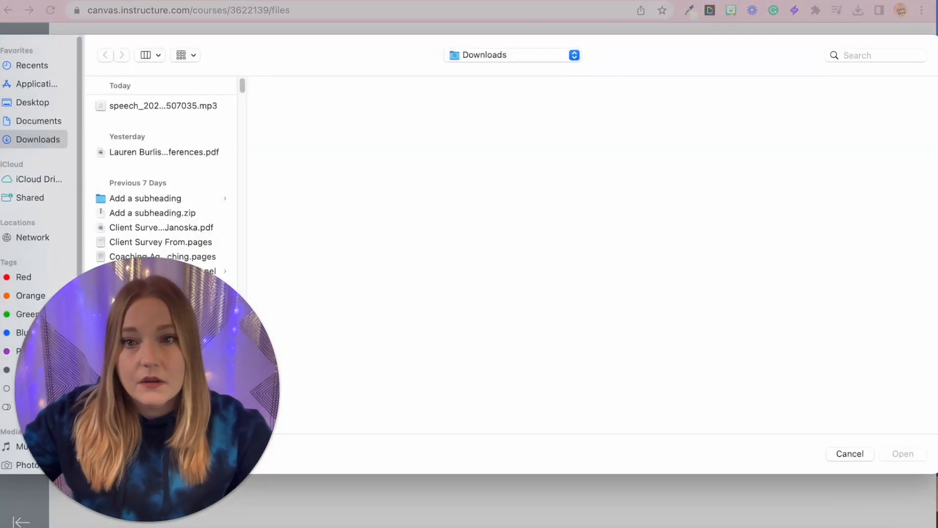
pyautogui.click(140, 106)
pyautogui.rightClick(142, 105)
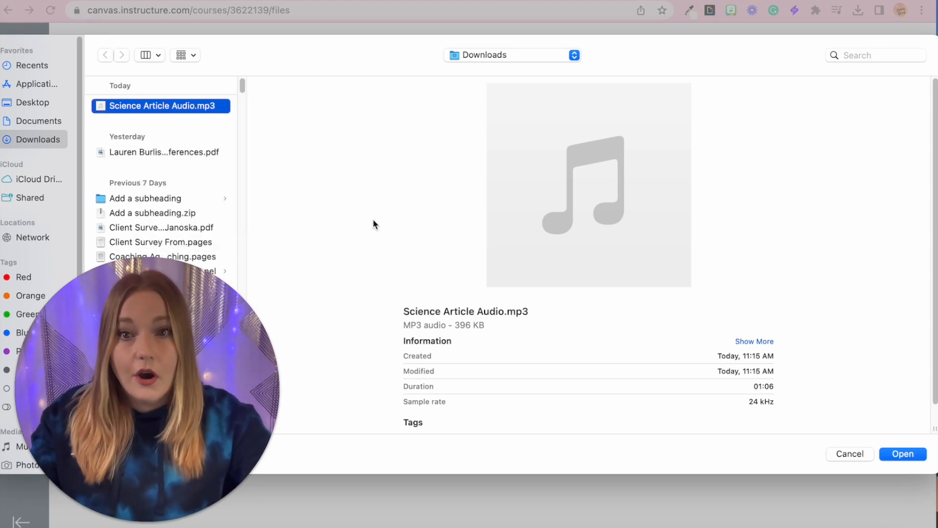
pyautogui.click(902, 454)
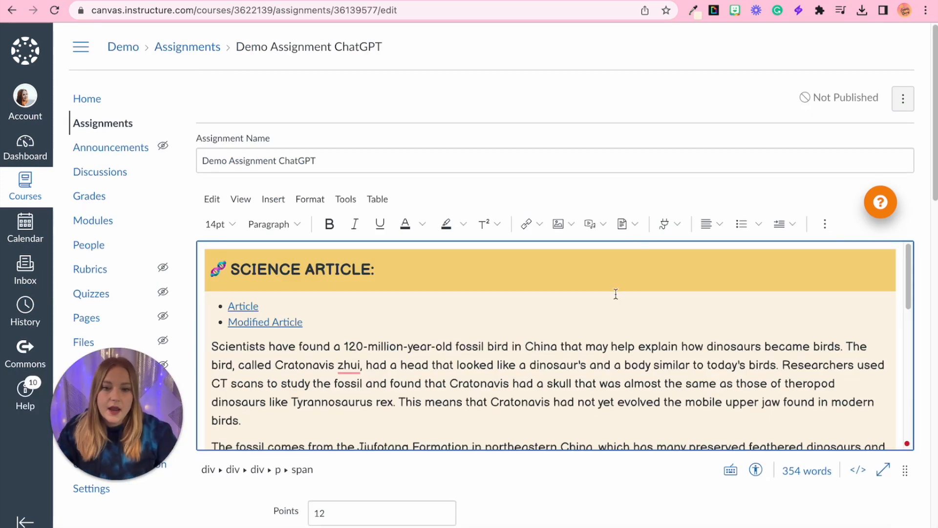
# Step: In Demo Assignment ChatGPT, insert Science Article Audio.mp3 from the course media below the last paragraph of the first article
pyautogui.scroll(-2, 619, 328)
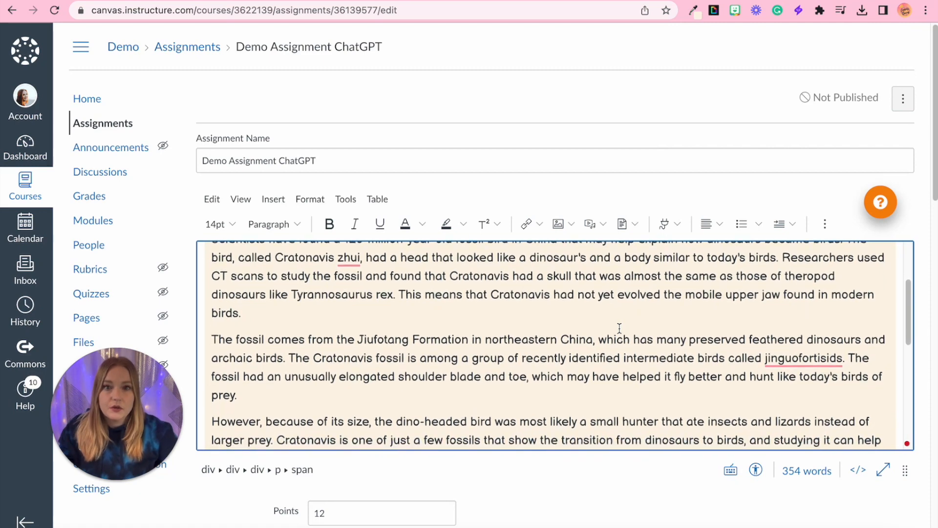
pyautogui.scroll(-1, 619, 328)
pyautogui.scroll(-1, 619, 328)
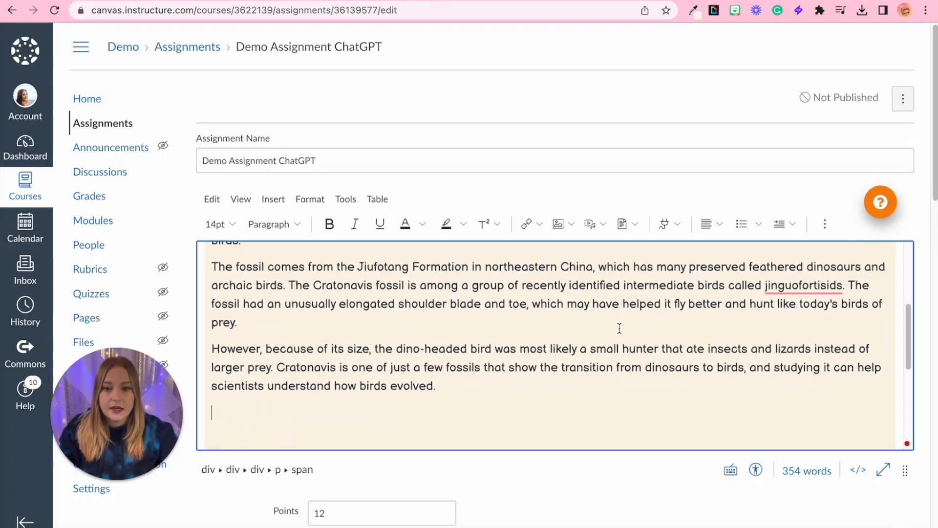
pyautogui.click(227, 412)
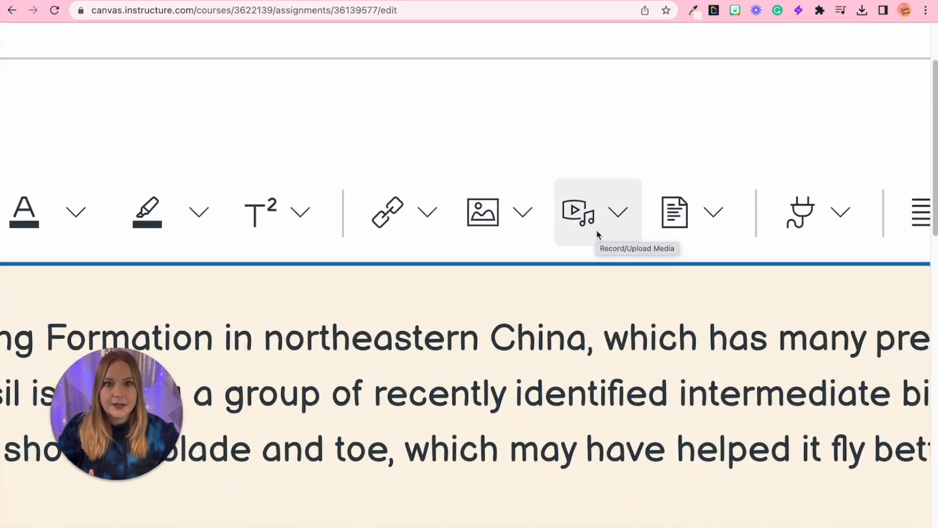
pyautogui.click(624, 219)
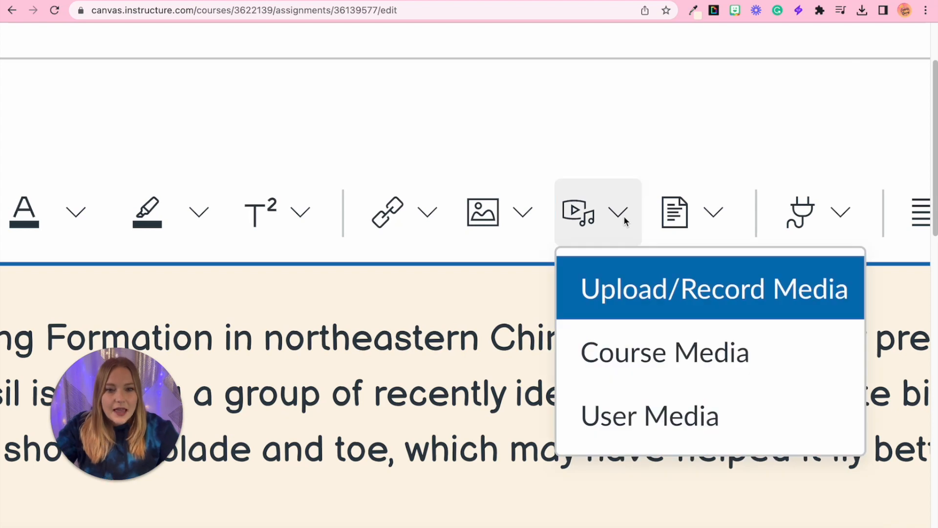
pyautogui.click(642, 350)
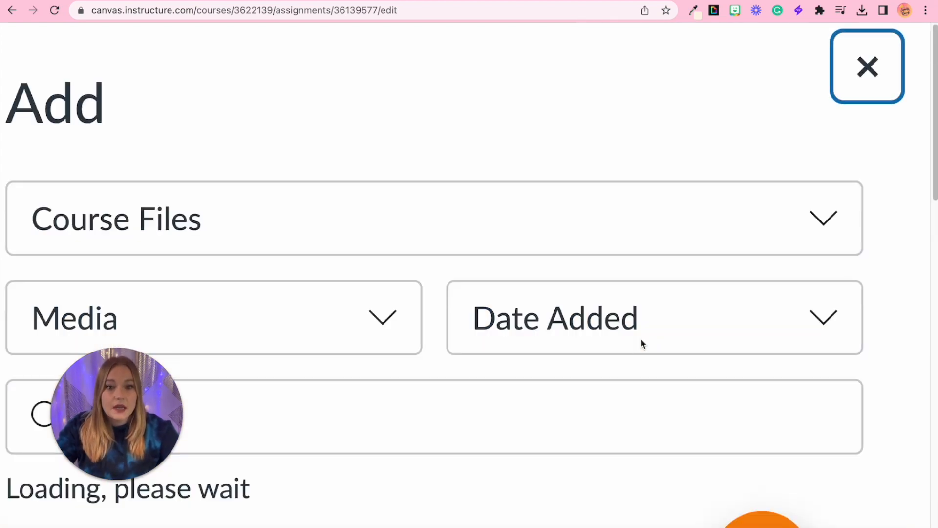
pyautogui.scroll(-5, 641, 339)
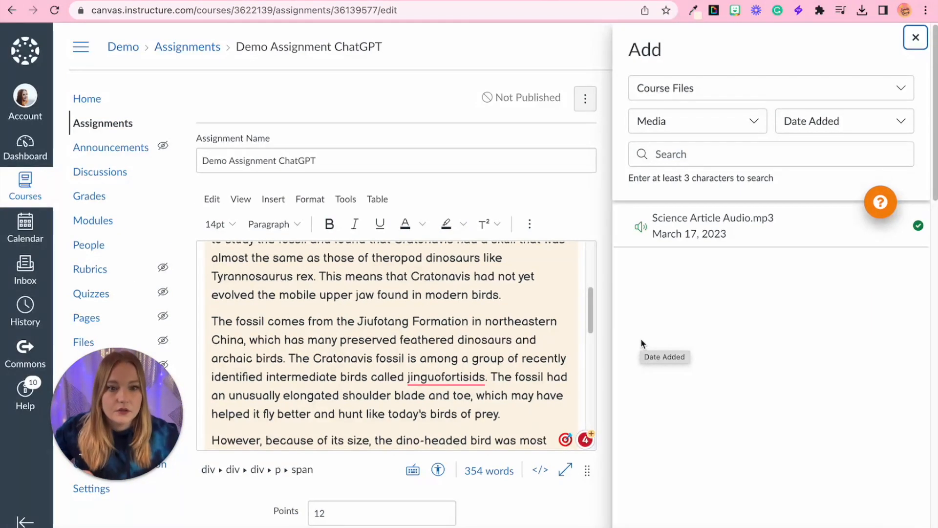
pyautogui.click(746, 232)
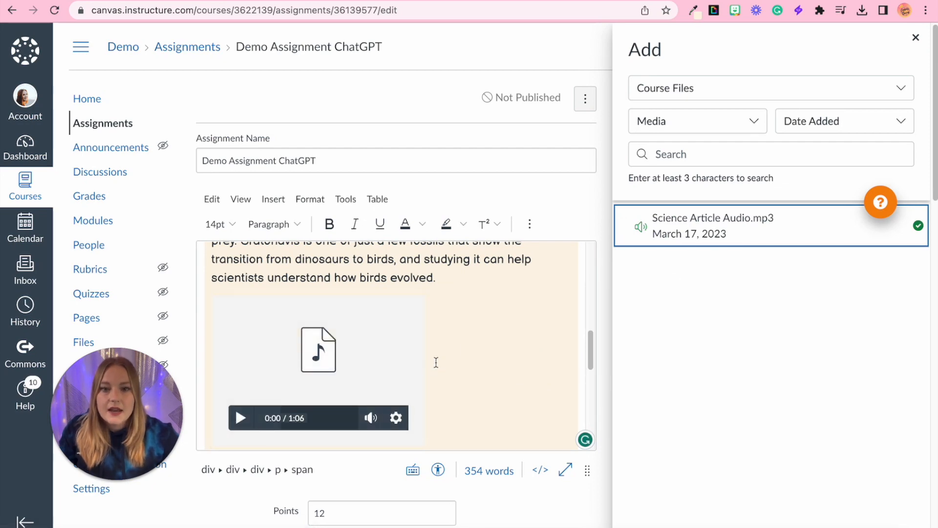
pyautogui.click(915, 38)
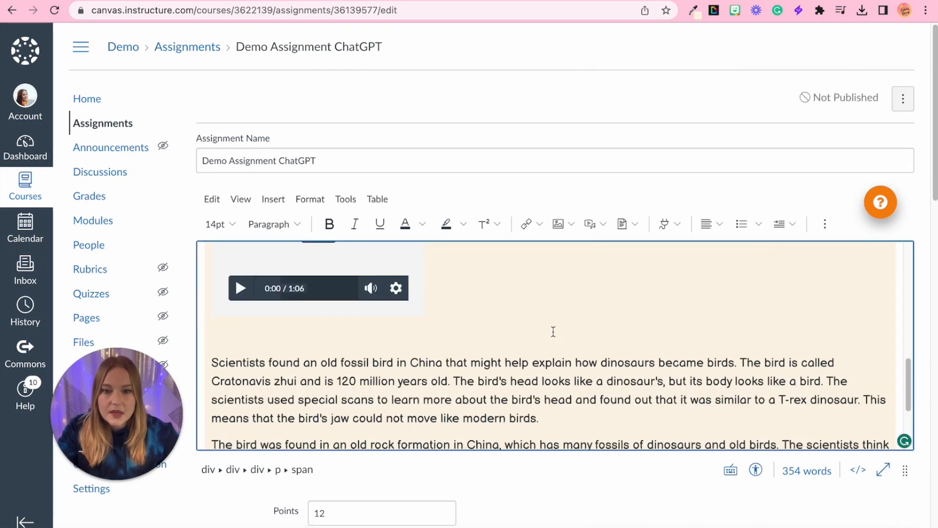
# Step: Check the audio player's placement within the assignment text and save the assignment
pyautogui.scroll(5, 552, 331)
pyautogui.scroll(-3, 553, 335)
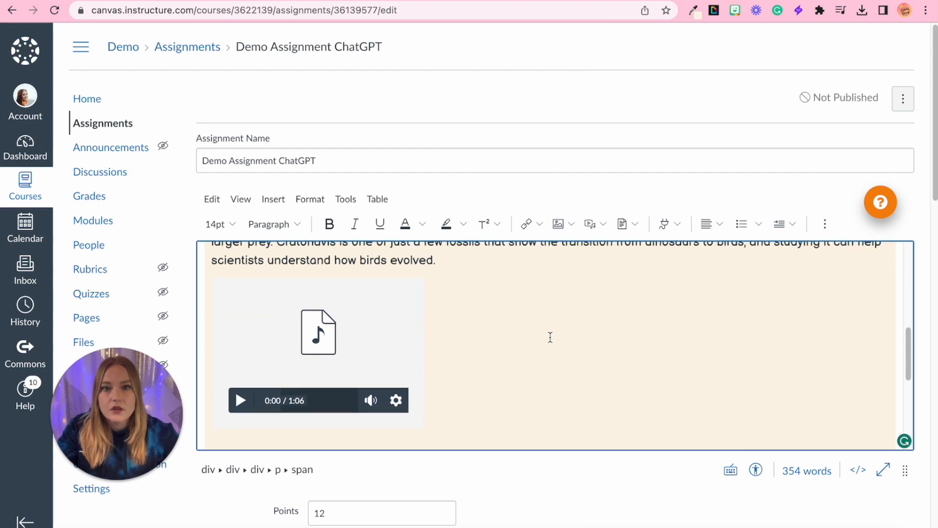
pyautogui.scroll(2, 550, 338)
pyautogui.scroll(10, 550, 337)
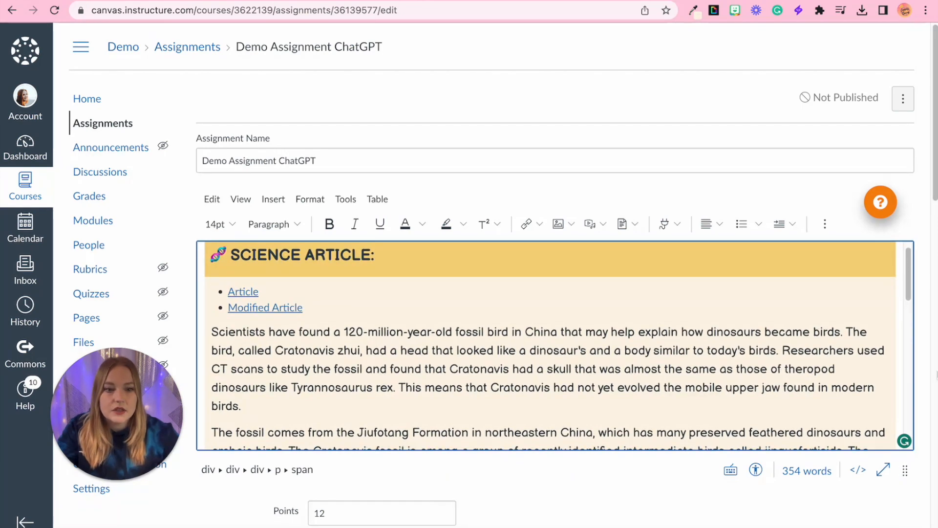
pyautogui.scroll(-2, 923, 342)
pyautogui.scroll(-10, 923, 342)
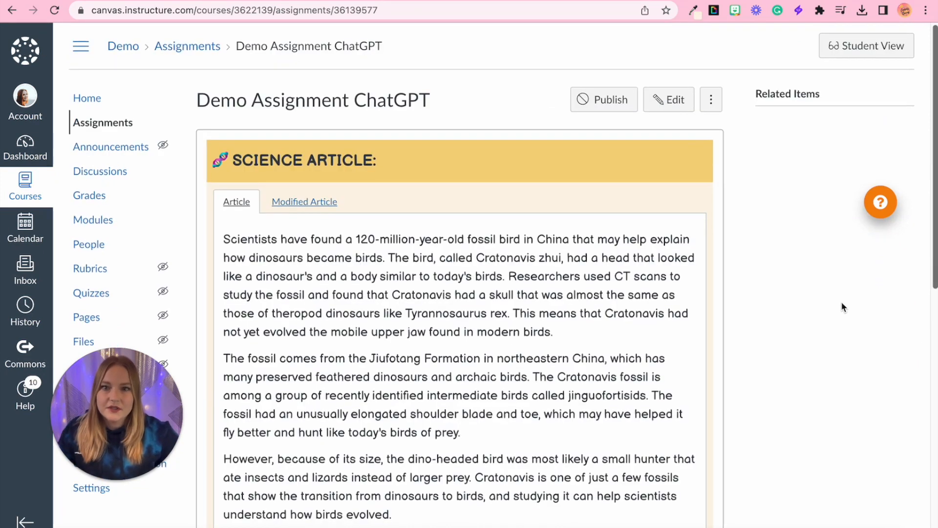
# Step: Play a few seconds of the audio embedded below the text in the Article tab, and pause it
pyautogui.scroll(-2, 841, 305)
pyautogui.scroll(-3, 839, 309)
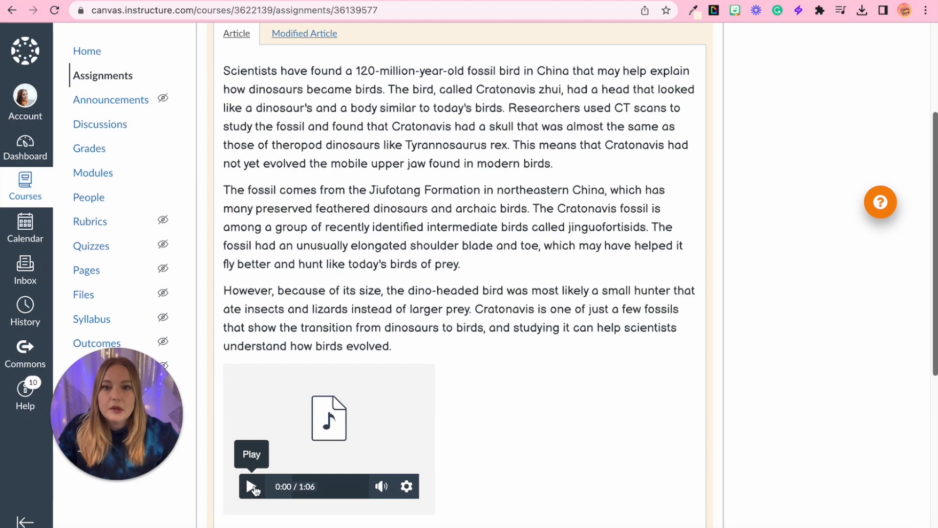
pyautogui.click(252, 486)
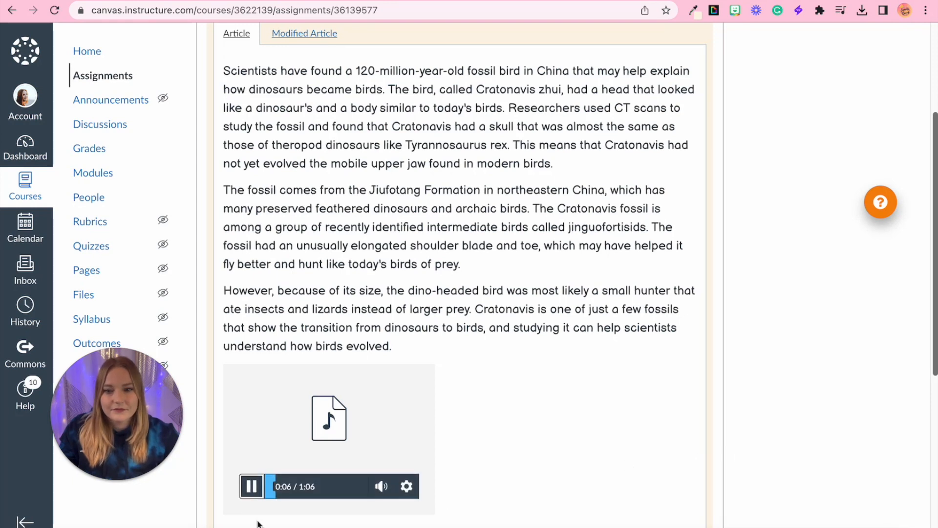
pyautogui.click(251, 486)
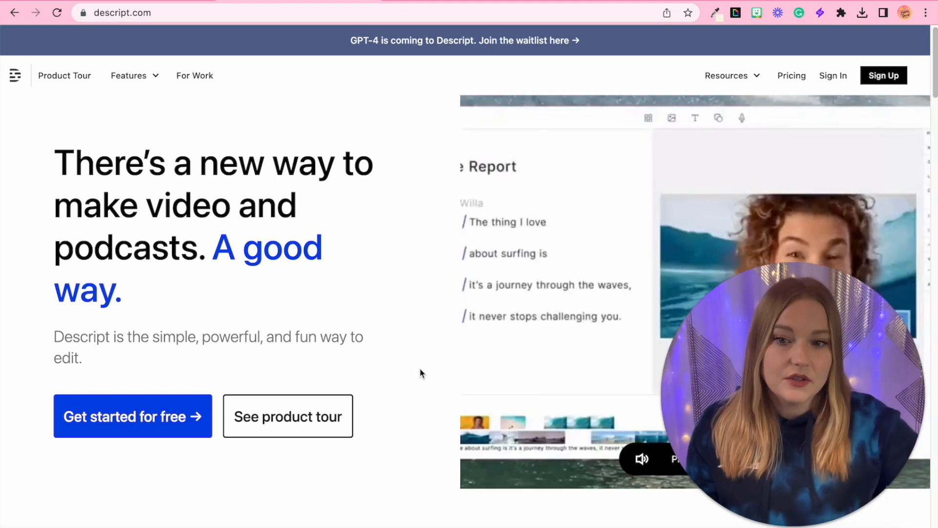
# Step: On the Descript website, sign in and create a new project
pyautogui.click(117, 433)
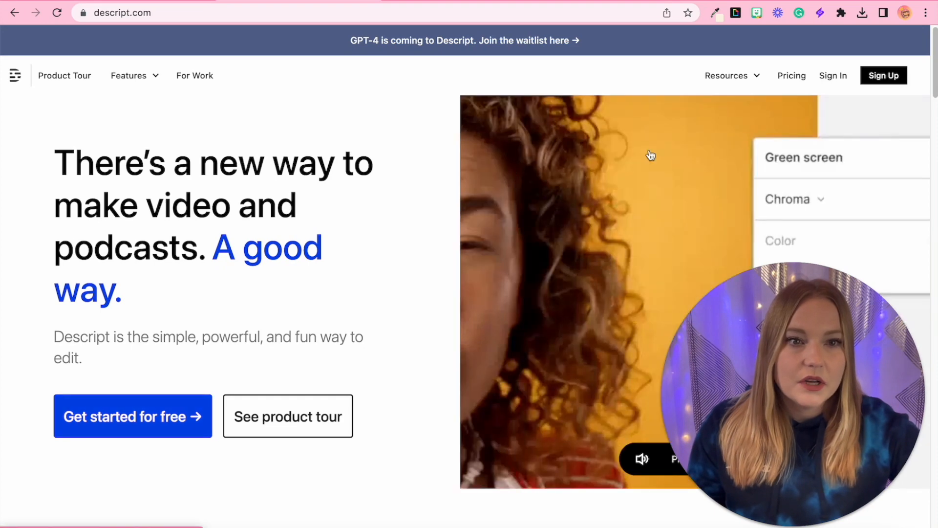
pyautogui.click(831, 77)
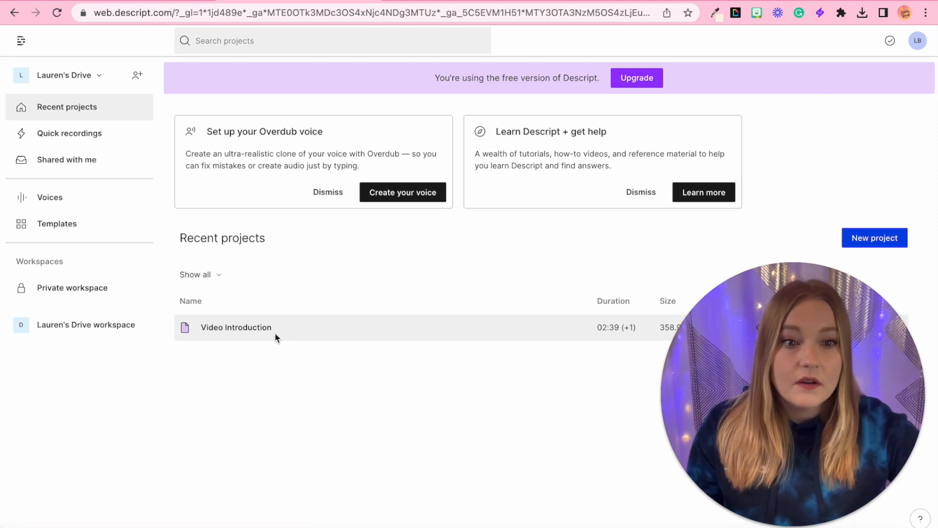
pyautogui.click(873, 241)
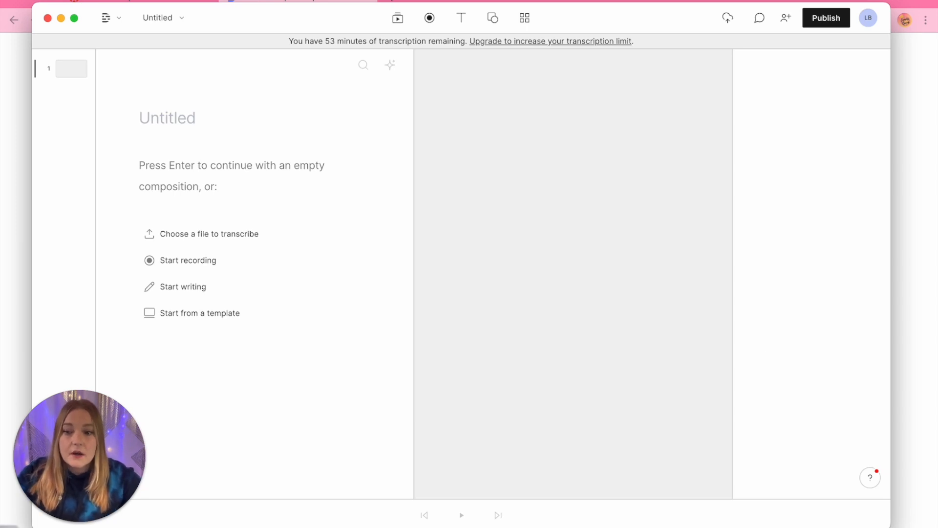
# Step: Add Canva Preview.mp4 from the Documents folder to the empty project and transcribe it in English with one speaker
pyautogui.click(7, 527)
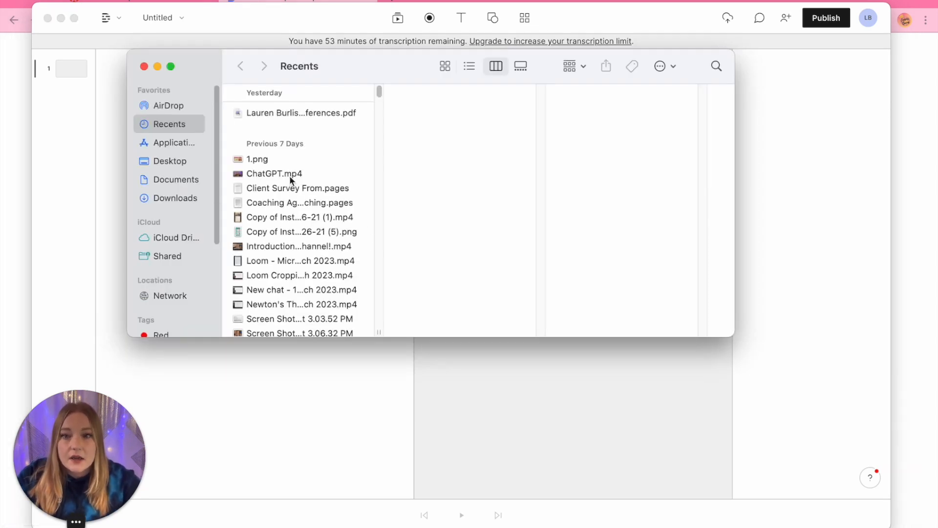
pyautogui.click(183, 181)
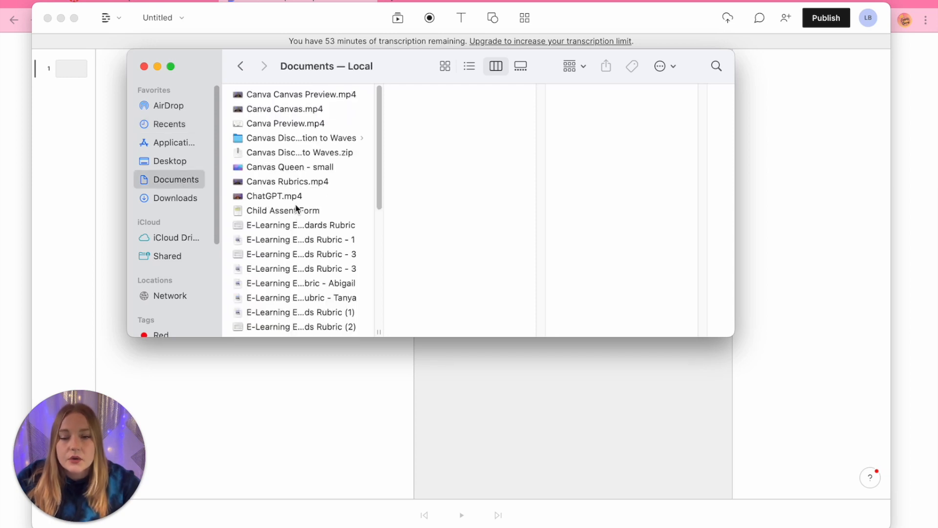
pyautogui.moveTo(268, 122); pyautogui.dragTo(333, 392)
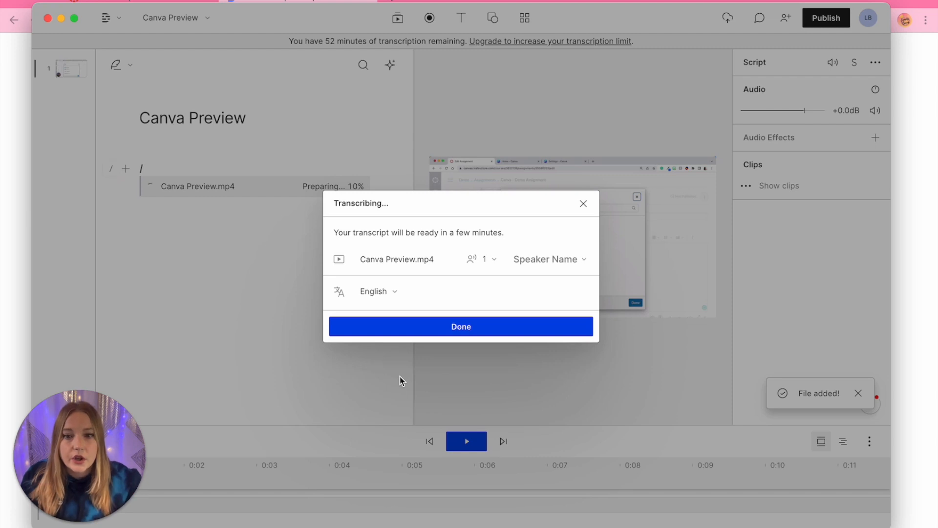
pyautogui.click(417, 327)
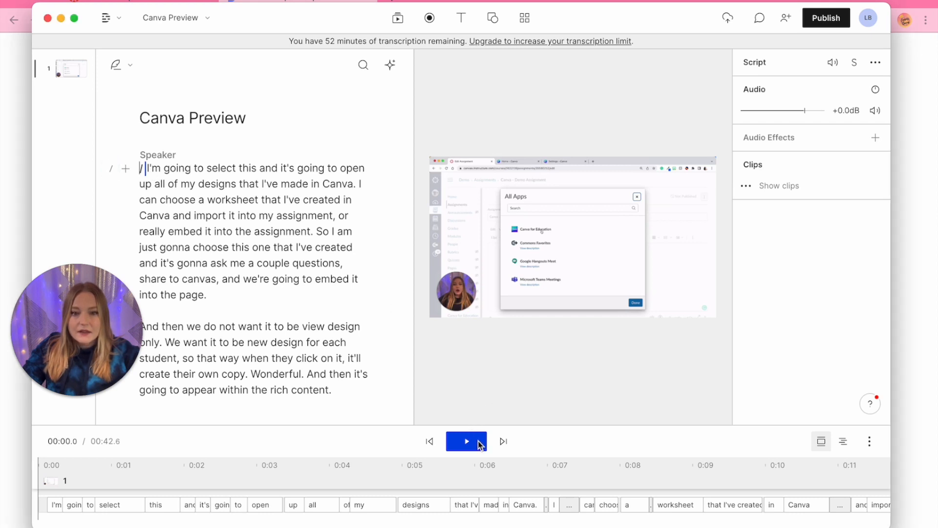
# Step: Play the opening seconds of the transcribed video, pause it, and look over the transcript
pyautogui.click(476, 443)
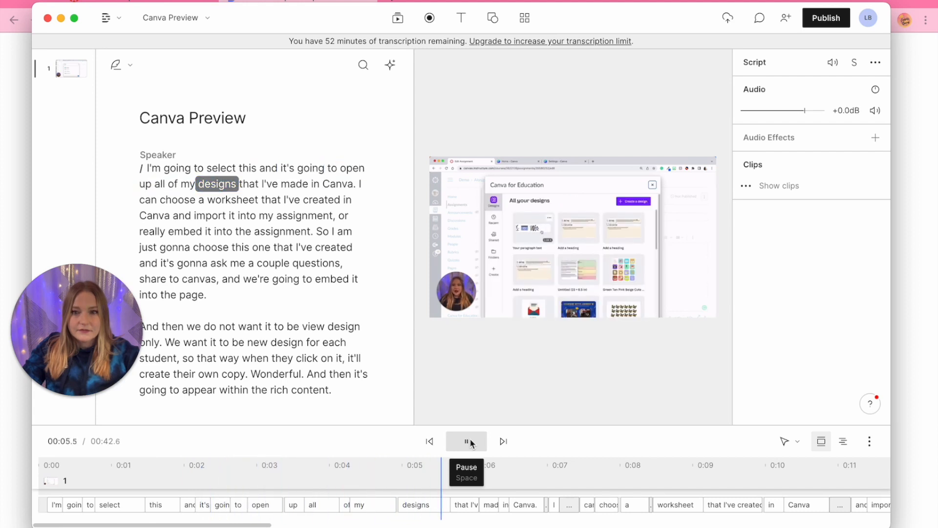
pyautogui.click(470, 442)
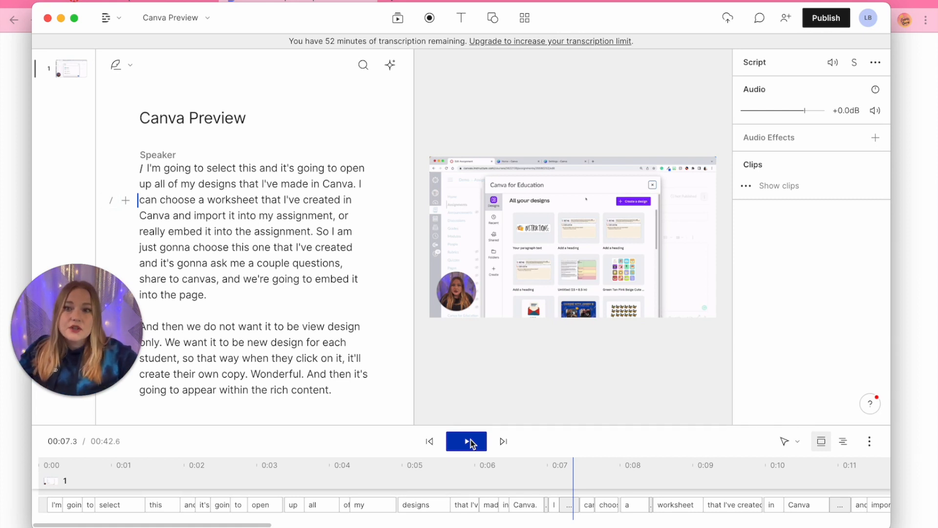
pyautogui.scroll(-1, 225, 310)
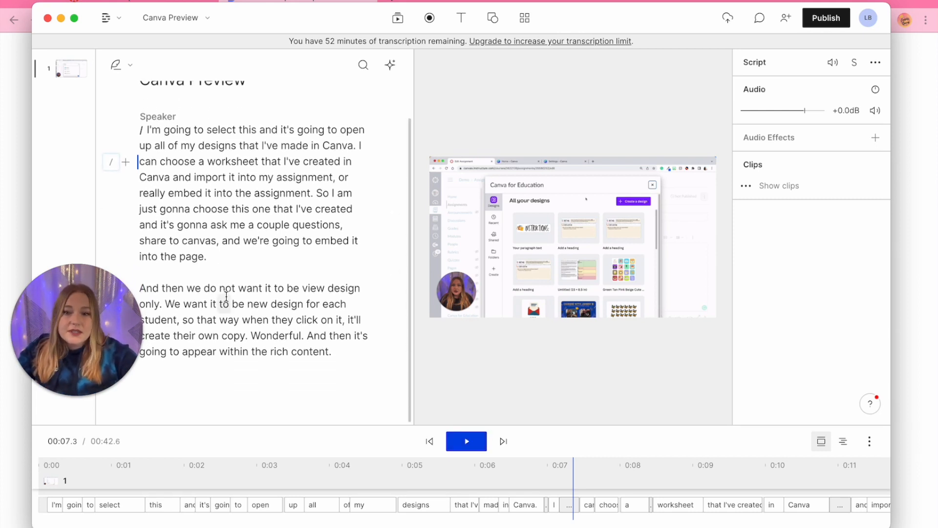
pyautogui.scroll(1, 226, 296)
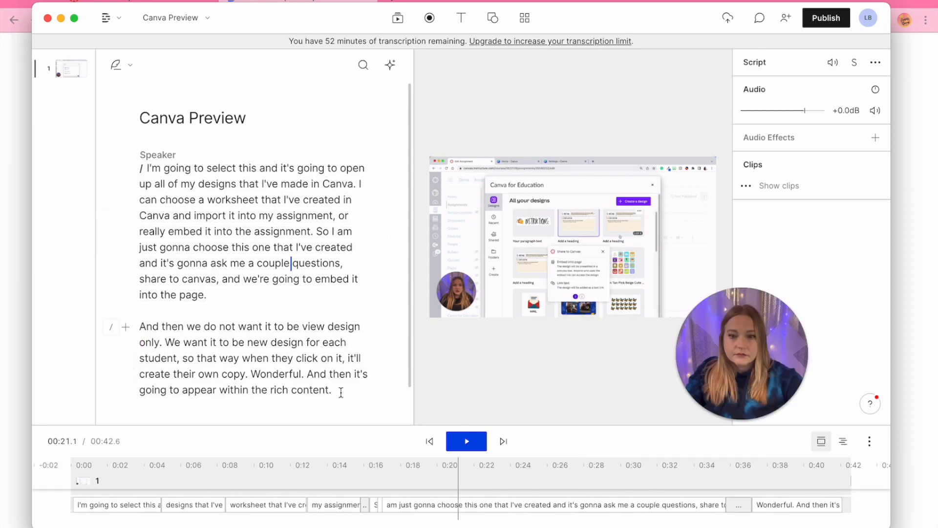
# Step: Copy the whole transcript into the Google Docs document Canva Video Scripts at font size 16, and copy its anyone-with-the-link viewer link
pyautogui.moveTo(341, 393); pyautogui.dragTo(149, 169)
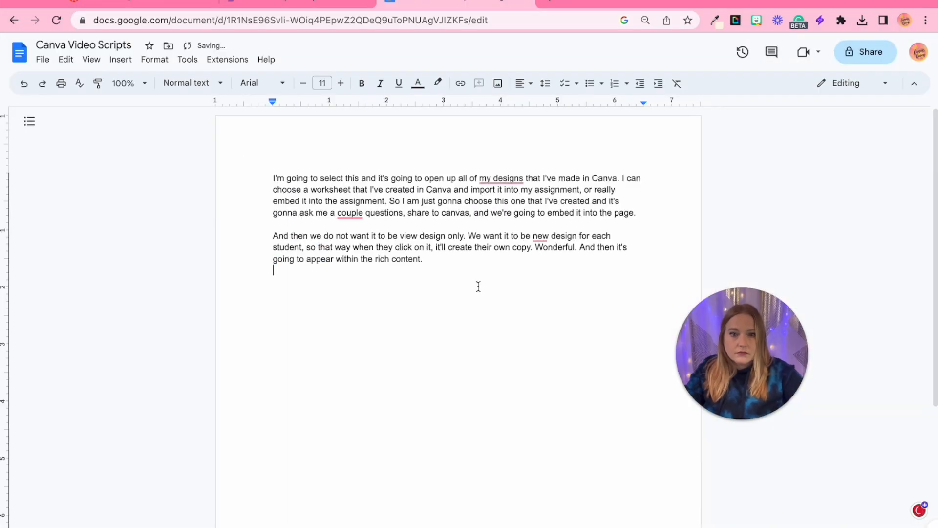
pyautogui.hotkey('ctrl', 'a')
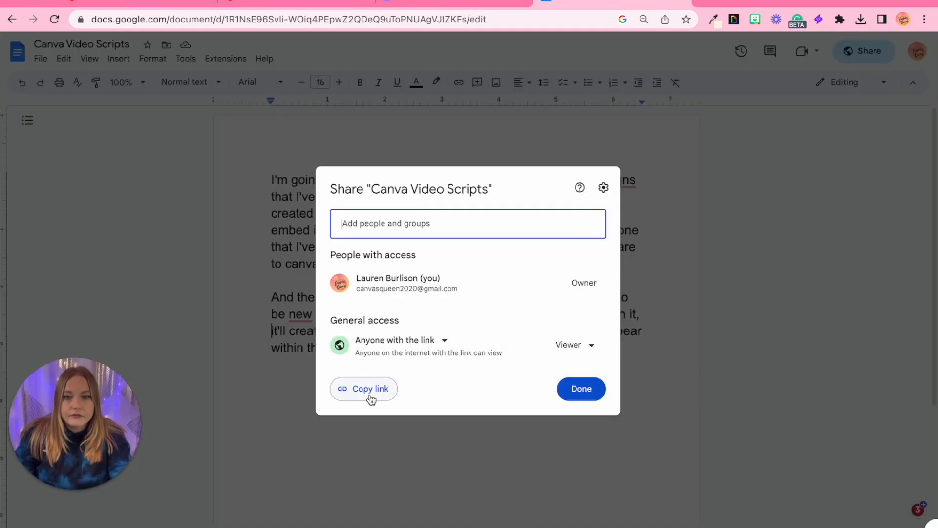
pyautogui.click(369, 391)
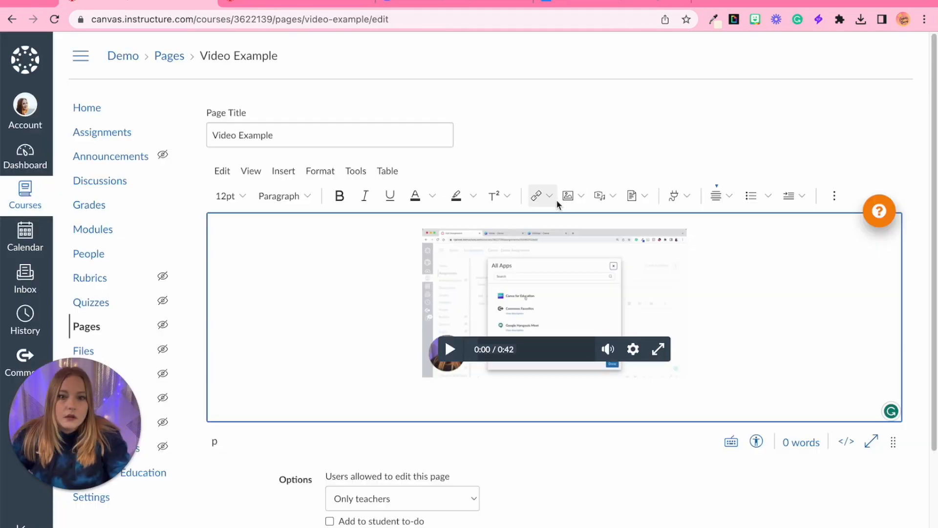
# Step: On the Canvas page Video Example, add an external link titled Video Script to the copied document below the video, save, and open it
pyautogui.click(555, 199)
pyautogui.click(560, 221)
pyautogui.click(470, 268)
pyautogui.write('Video SCr')
pyautogui.click(461, 324)
pyautogui.press('super+v')
pyautogui.click(674, 379)
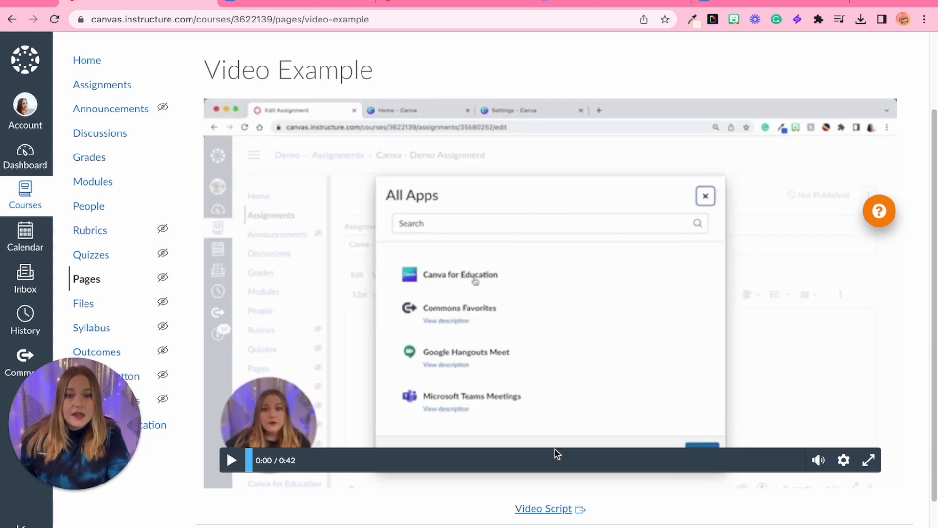
pyautogui.click(551, 509)
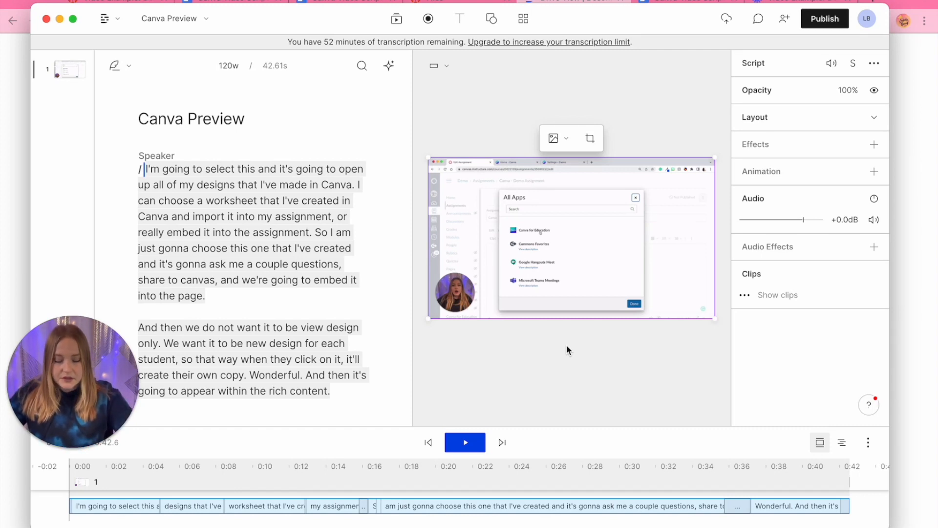
# Step: Insert captions for the whole video from its transcript
pyautogui.press('super+k')
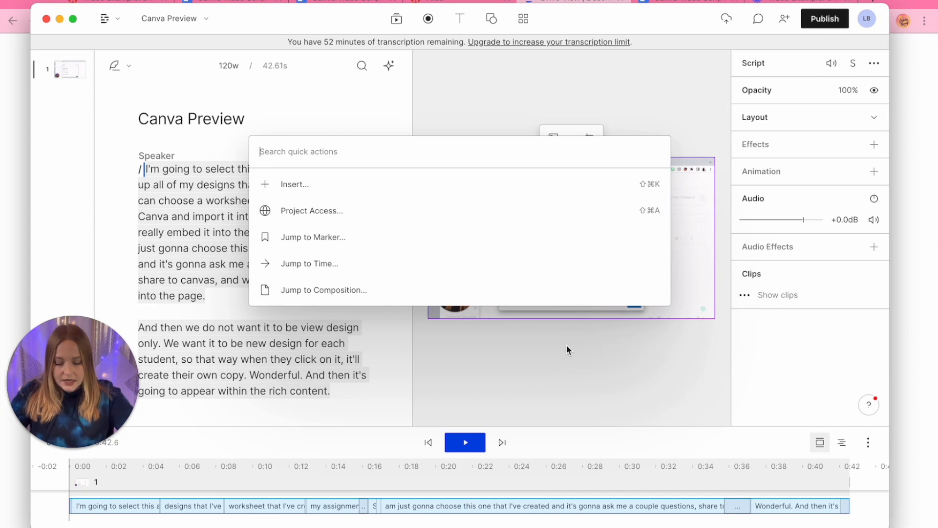
pyautogui.write('capti')
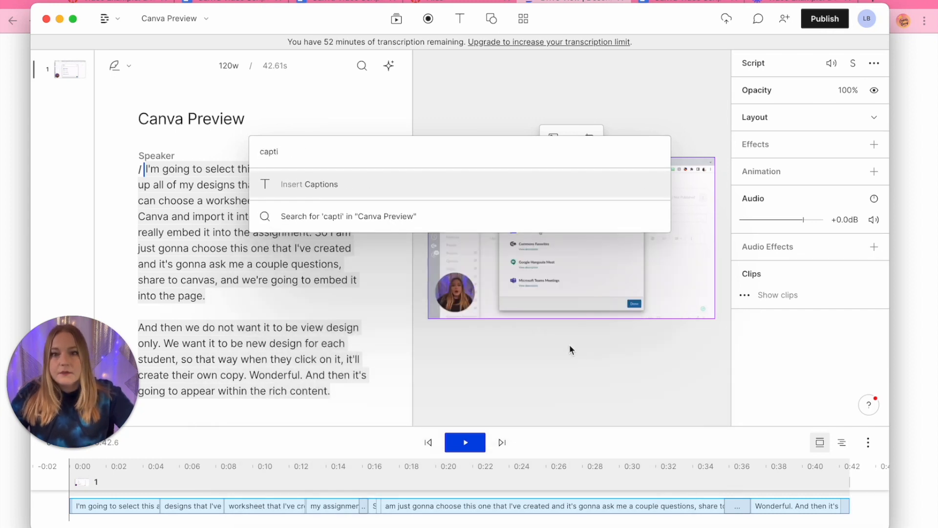
pyautogui.click(338, 195)
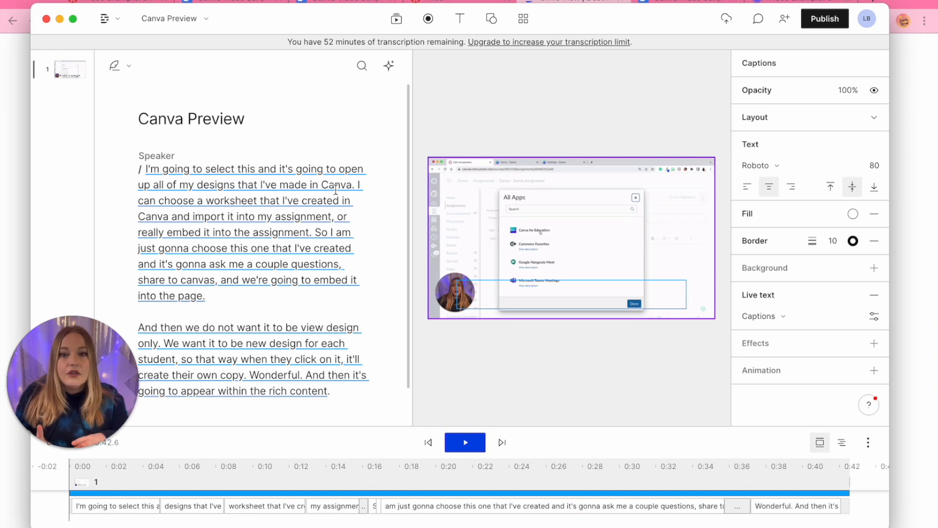
# Step: Narrow the caption box slightly from both sides and move it to the upper edge of the video frame
pyautogui.click(562, 283)
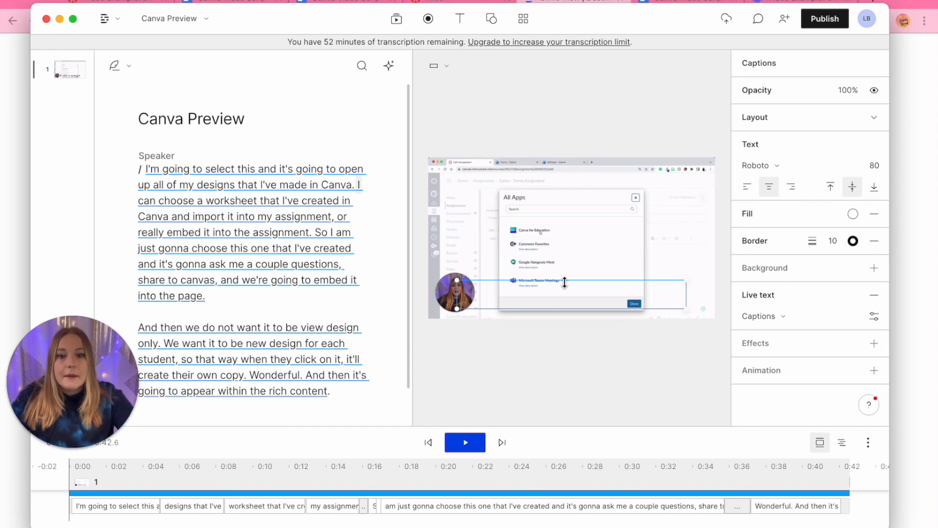
pyautogui.moveTo(457, 280); pyautogui.dragTo(478, 281)
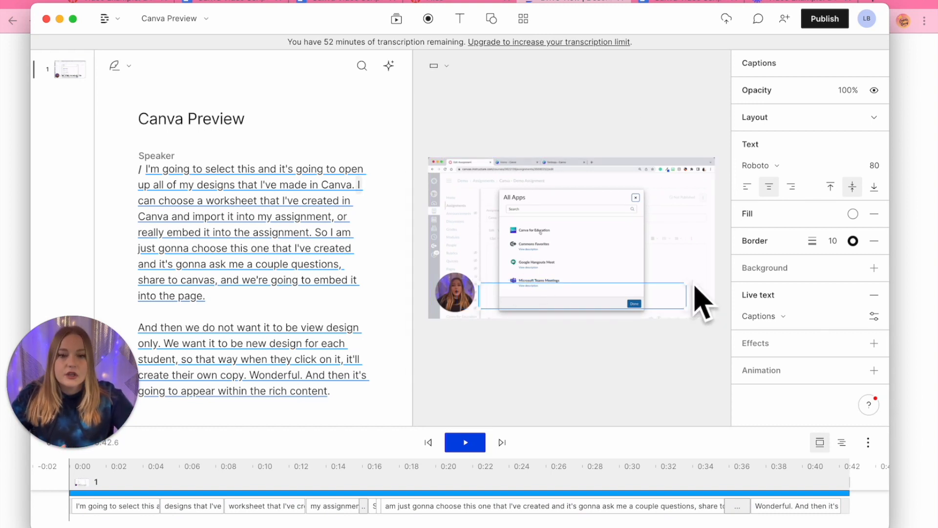
pyautogui.moveTo(687, 282); pyautogui.dragTo(675, 284)
pyautogui.moveTo(613, 291); pyautogui.dragTo(607, 184)
pyautogui.click(527, 417)
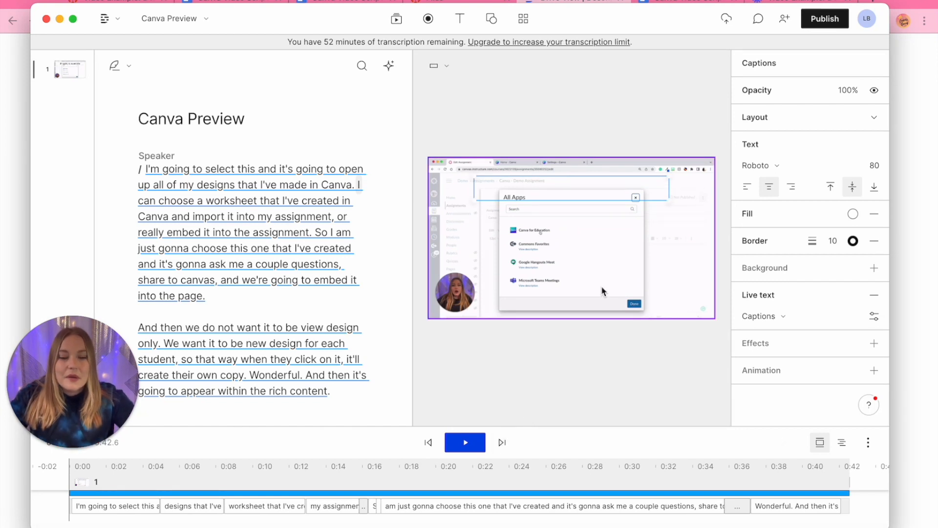
pyautogui.moveTo(603, 197); pyautogui.dragTo(599, 179)
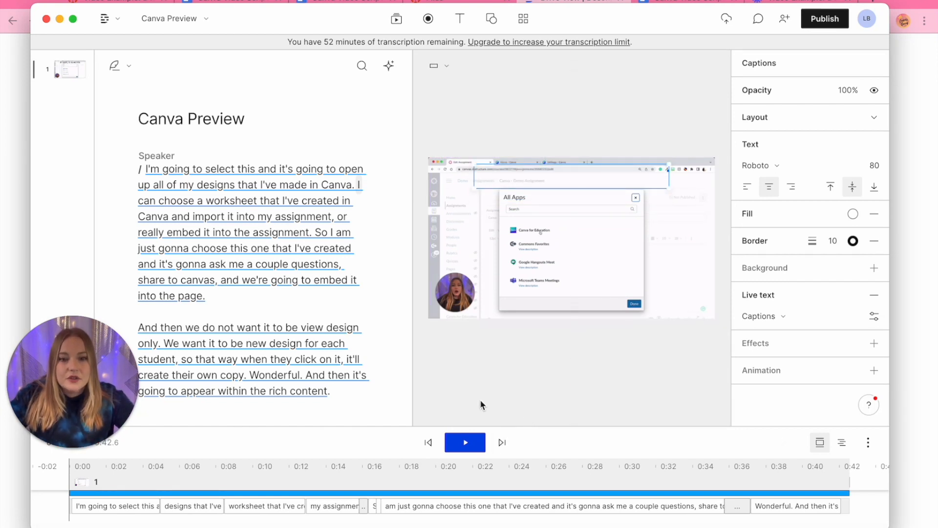
# Step: Play the opening seconds to check the captions, pause, and make the caption box narrower
pyautogui.click(467, 442)
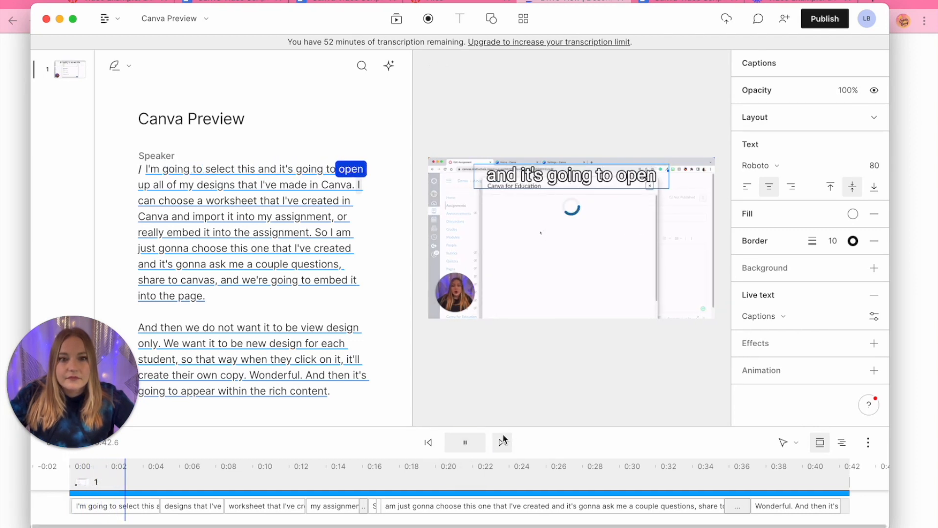
pyautogui.click(464, 450)
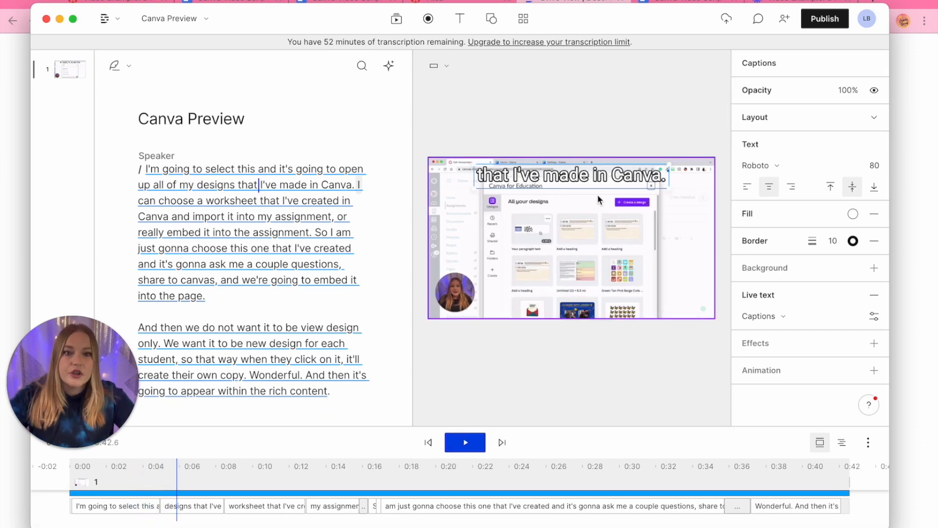
pyautogui.moveTo(668, 180); pyautogui.dragTo(614, 181)
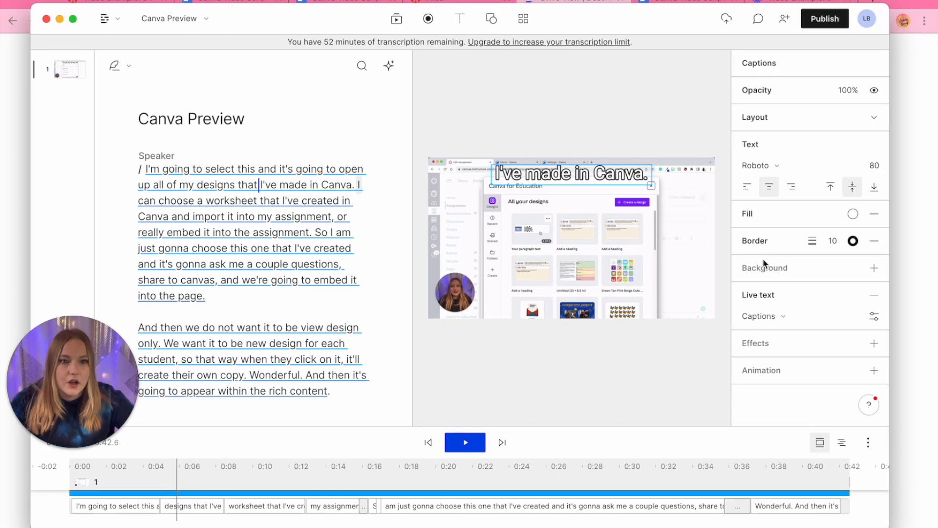
# Step: Give the captions a white fill and a blue border with hex colour 0045e5
pyautogui.click(853, 216)
pyautogui.click(778, 319)
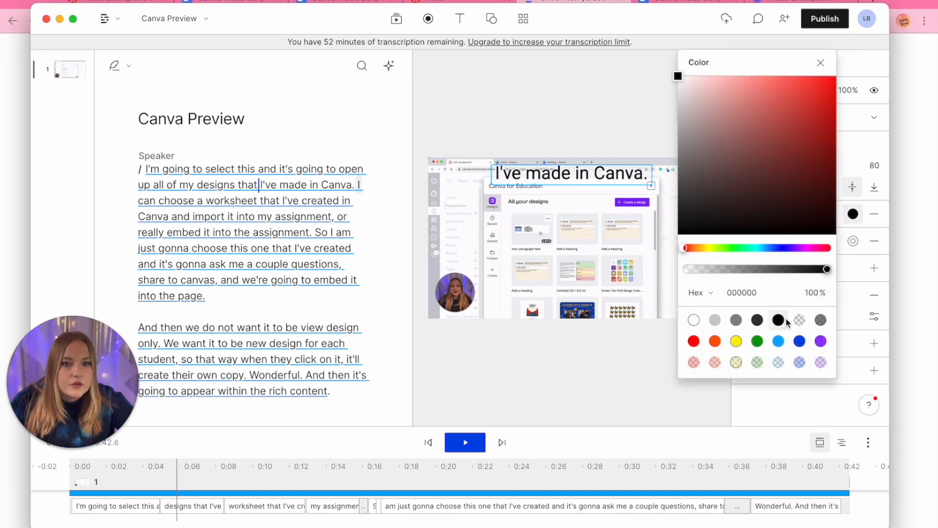
pyautogui.click(852, 291)
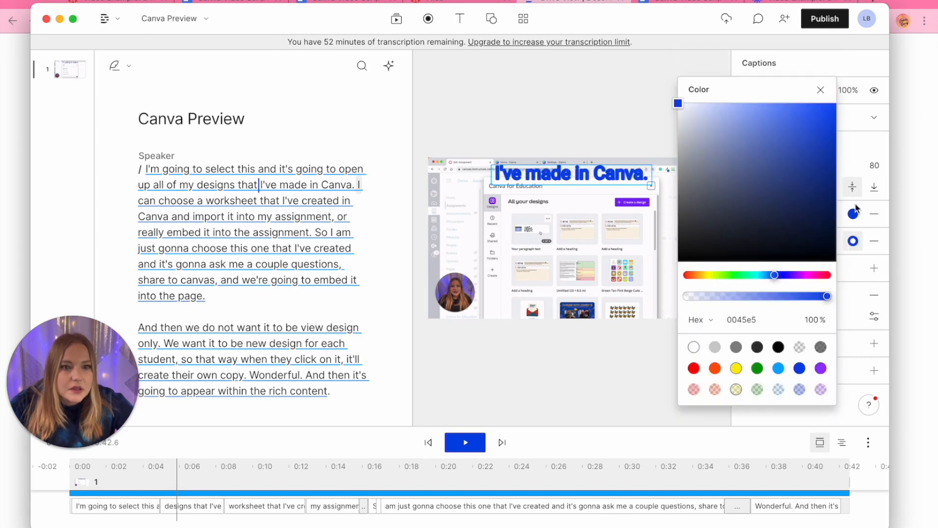
pyautogui.click(855, 205)
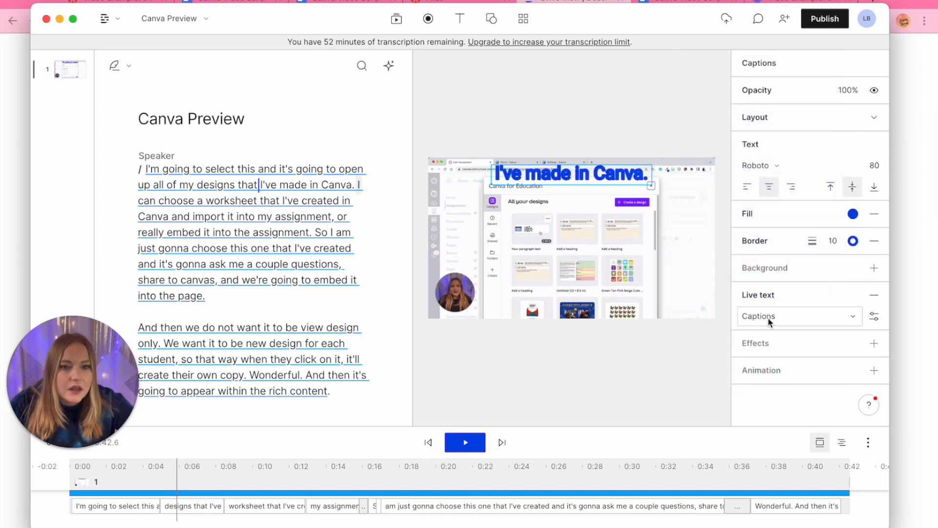
# Step: Change the caption font to Sora Medium
pyautogui.click(769, 164)
pyautogui.moveTo(787, 241)
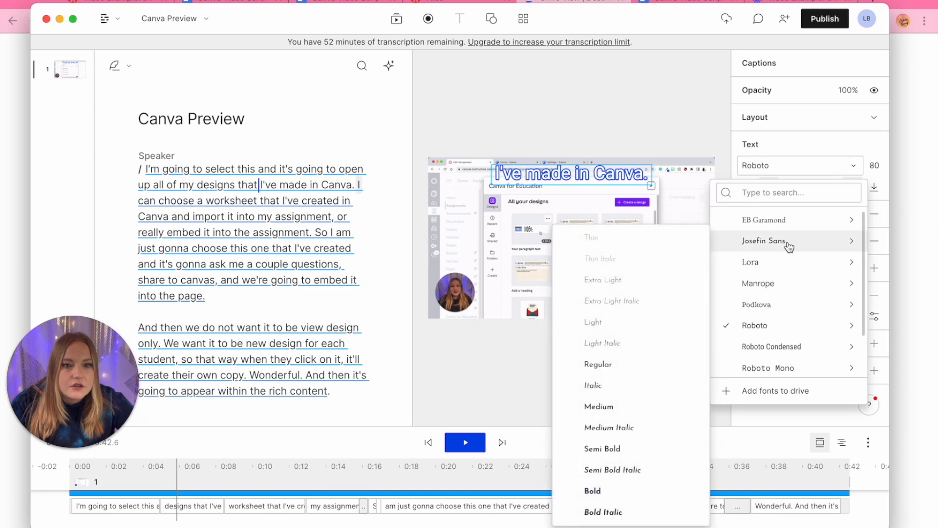
pyautogui.scroll(-2, 777, 362)
pyautogui.moveTo(776, 362)
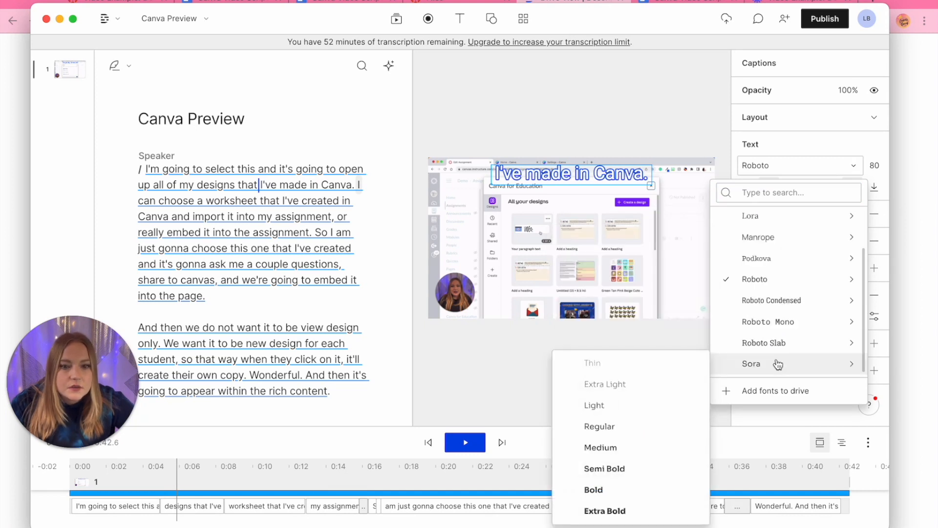
pyautogui.click(653, 445)
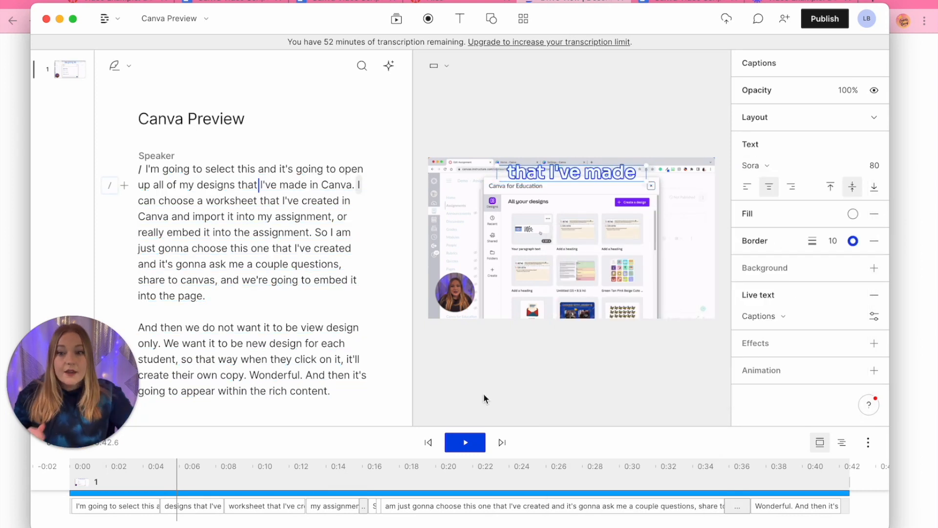
# Step: Deselect the captions, play a few more seconds of the video to check their new styling, and pause
pyautogui.click(501, 381)
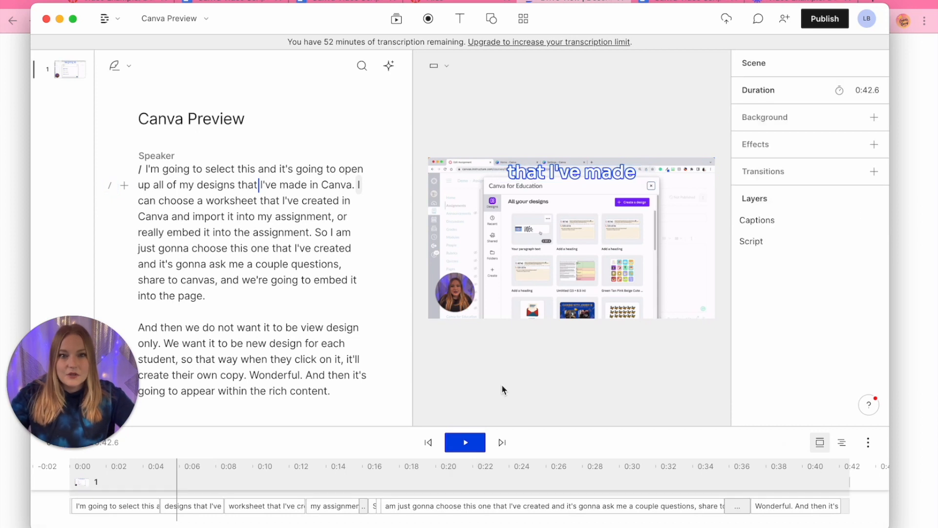
pyautogui.click(465, 442)
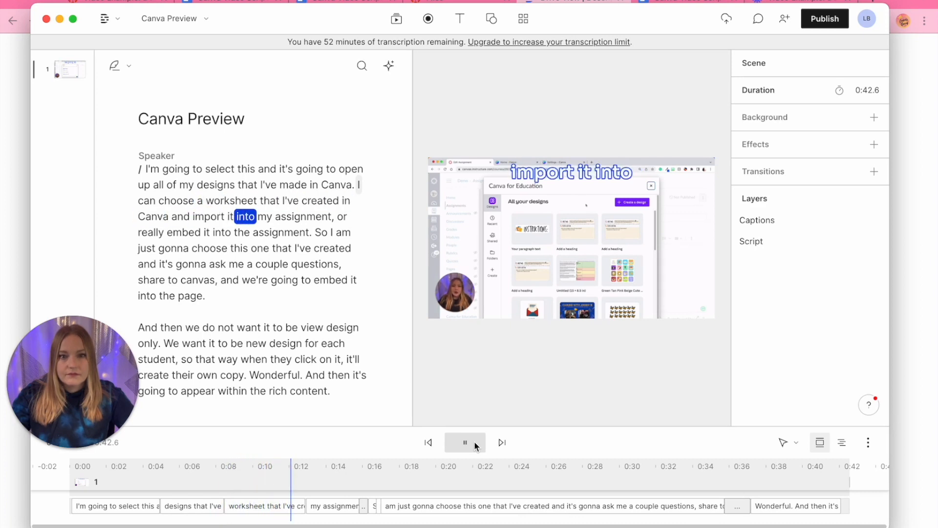
pyautogui.click(473, 444)
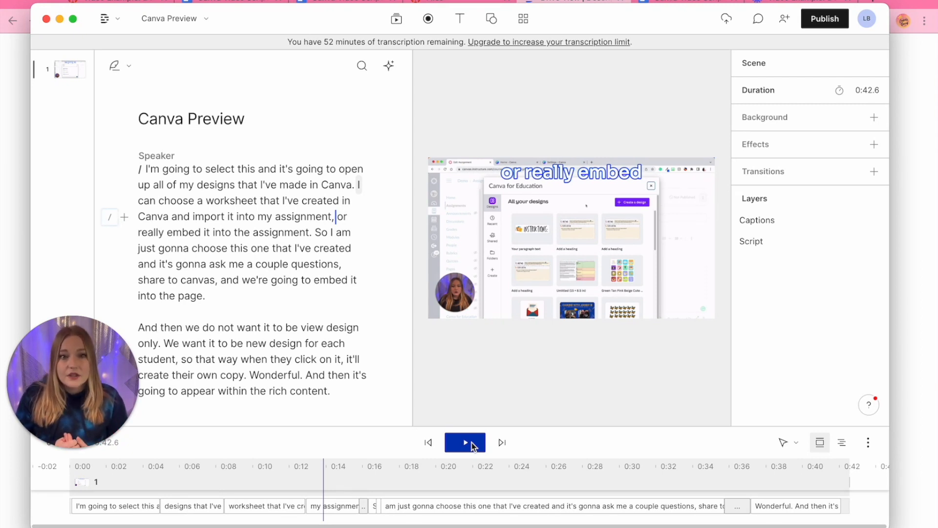
# Step: Publish the captioned video as a 720p web link with anyone-with-the-link access, and download the published copy
pyautogui.click(825, 19)
pyautogui.click(788, 250)
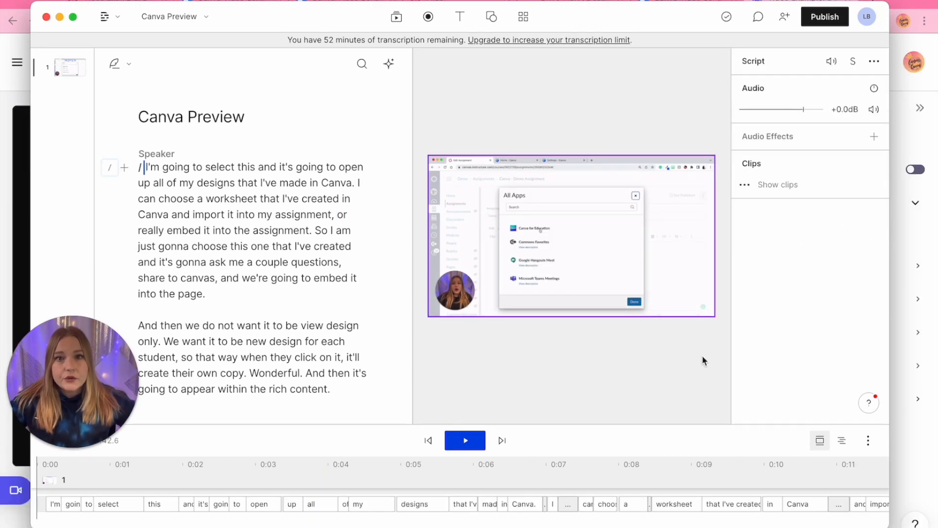
pyautogui.click(829, 24)
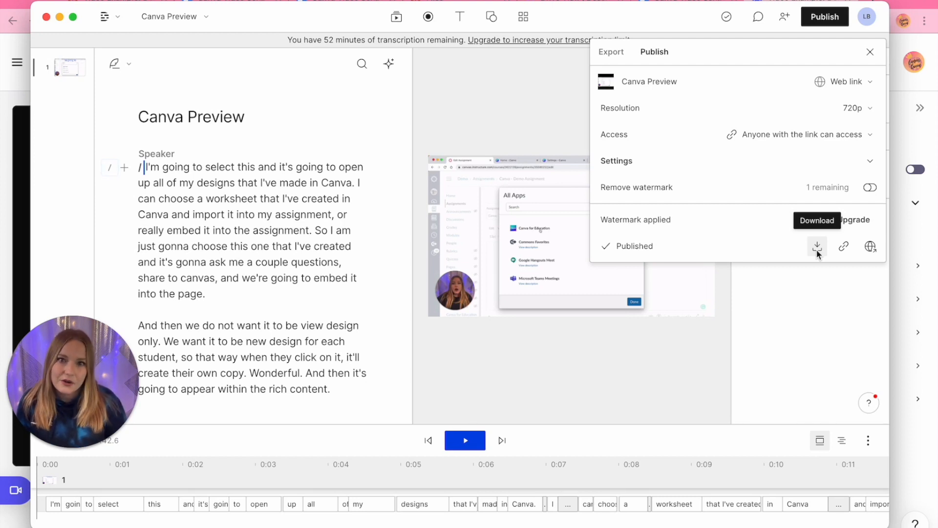
pyautogui.click(816, 246)
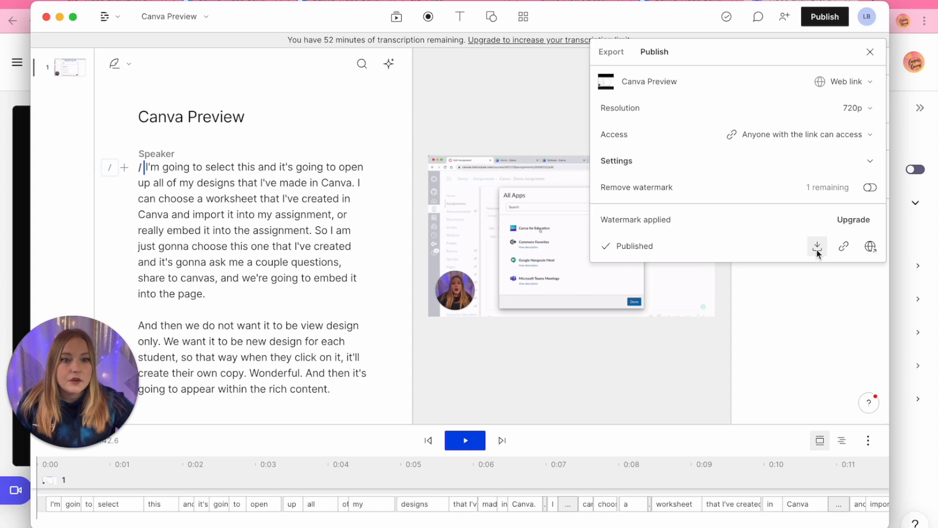
pyautogui.click(532, 300)
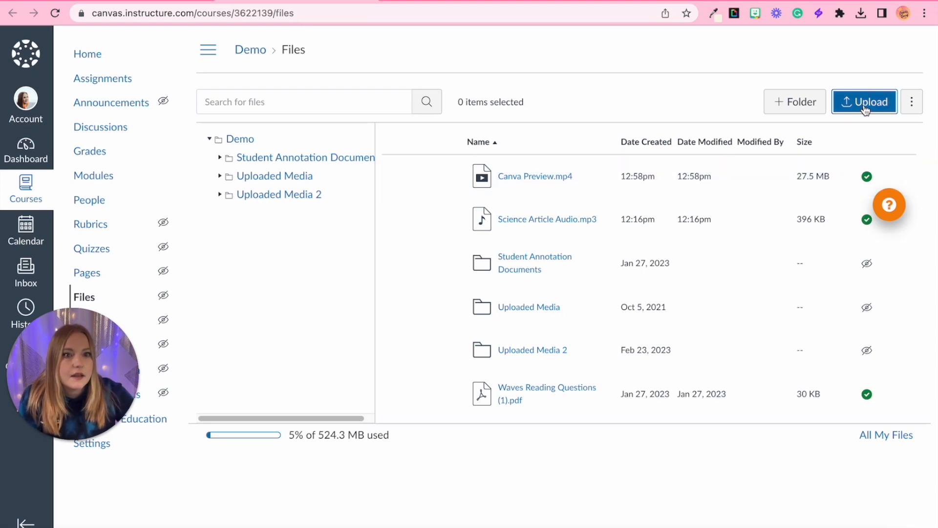
# Step: Upload Canva Preview 1.mp4 from the Downloads folder to the Demo course's Files in Canvas
pyautogui.click(864, 102)
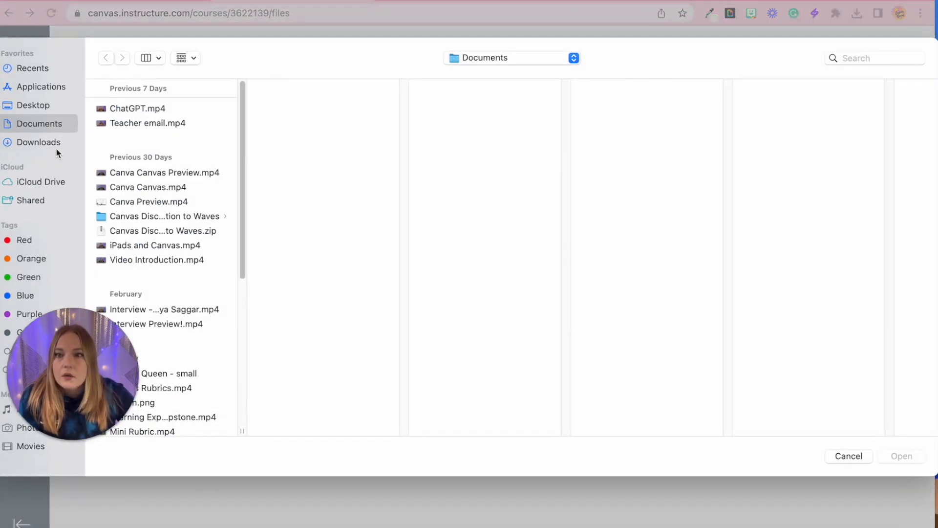
pyautogui.click(48, 142)
pyautogui.click(179, 110)
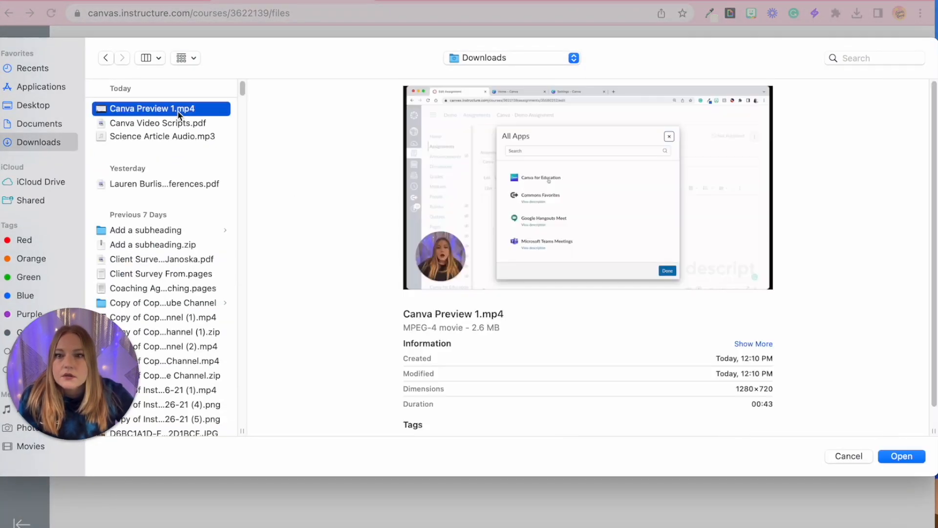
pyautogui.click(901, 456)
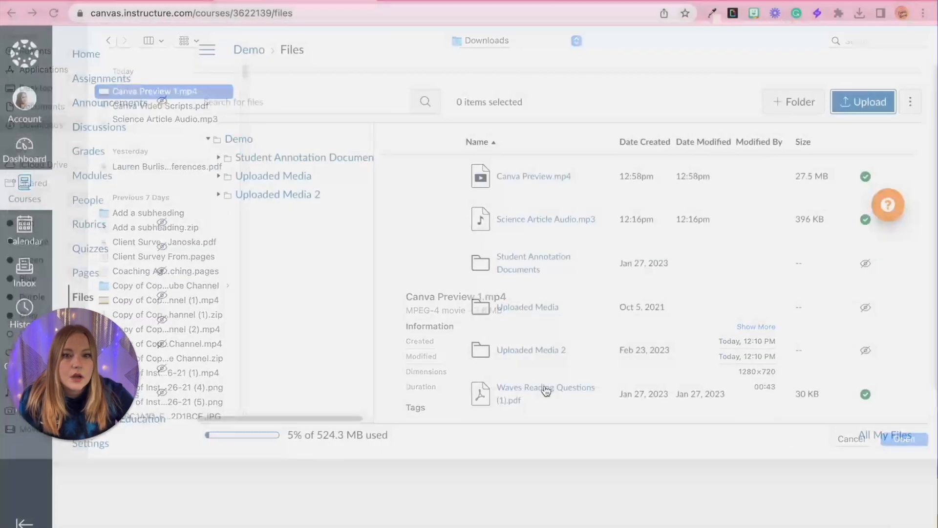
# Step: On the Video Example page being edited, insert Canva Preview 1.mp4 from the course media below the Video Script link
pyautogui.click(140, 1)
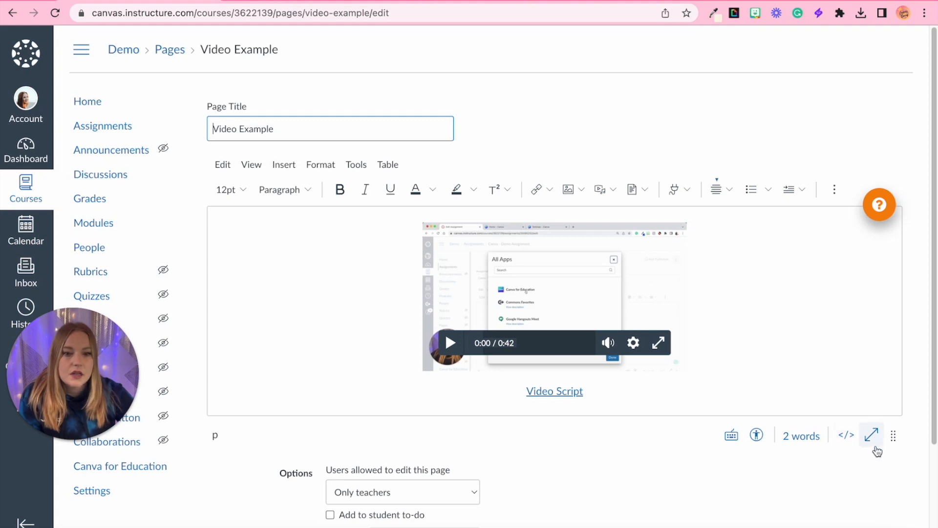
pyautogui.scroll(-2, 849, 440)
pyautogui.click(607, 82)
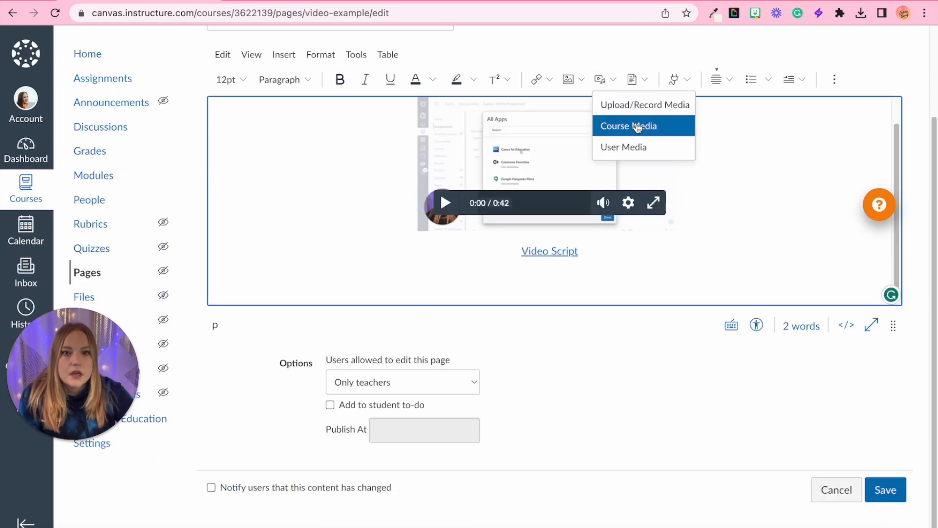
pyautogui.click(611, 126)
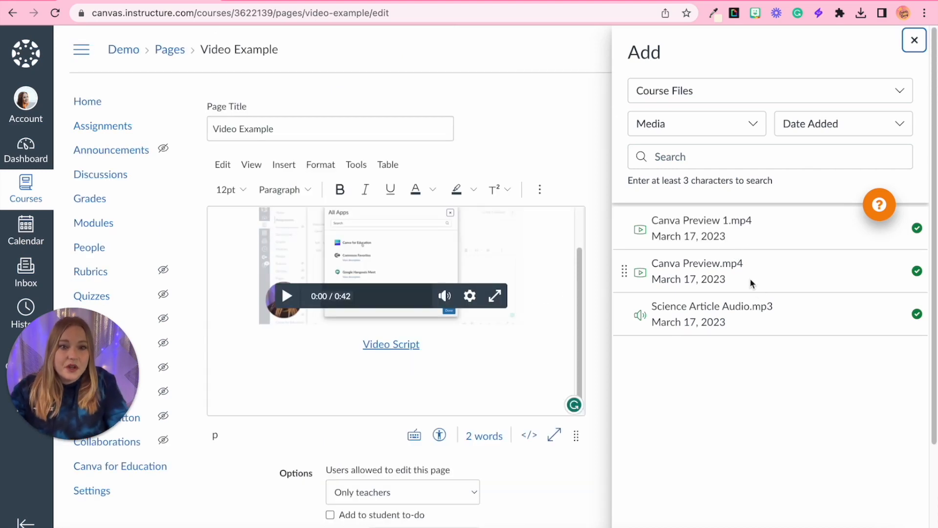
pyautogui.click(727, 226)
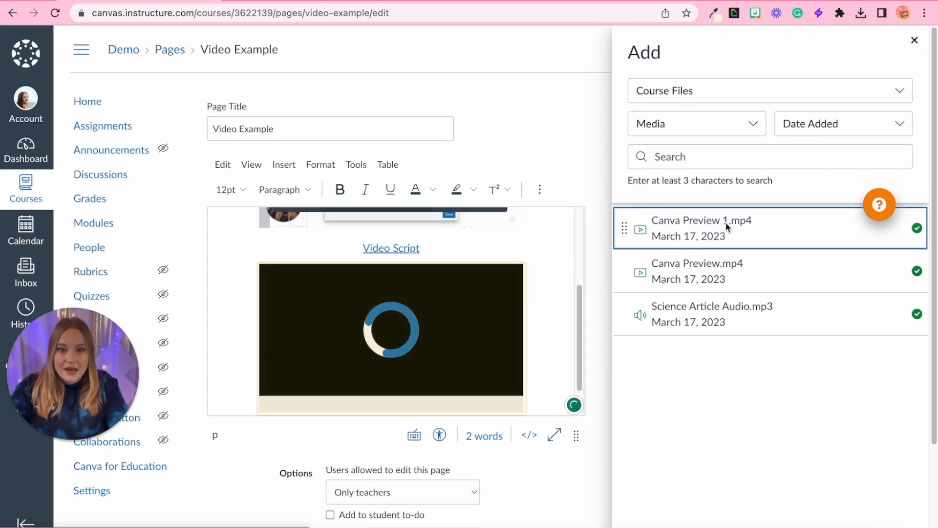
pyautogui.click(914, 40)
# Step: Save the Video Example page, play the opening seconds of the captioned video, and pause it
pyautogui.scroll(-5, 714, 327)
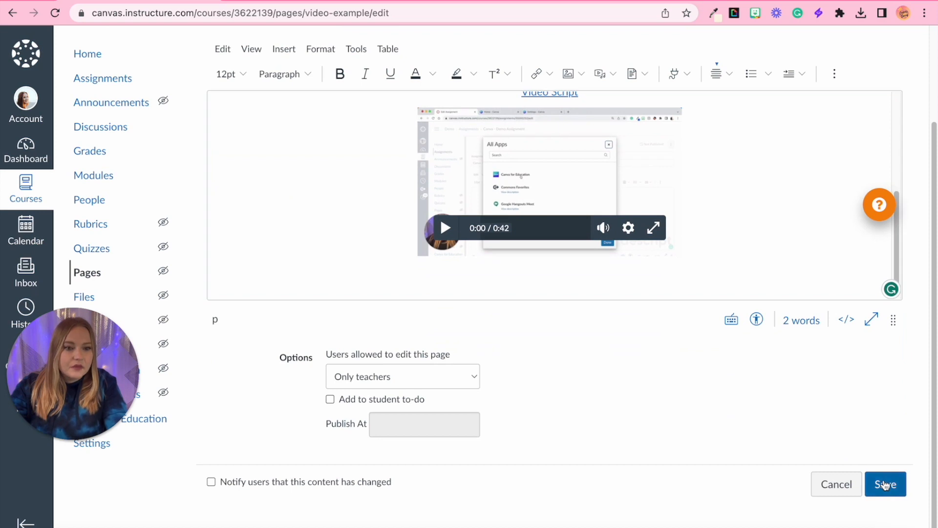
pyautogui.click(885, 484)
pyautogui.click(445, 397)
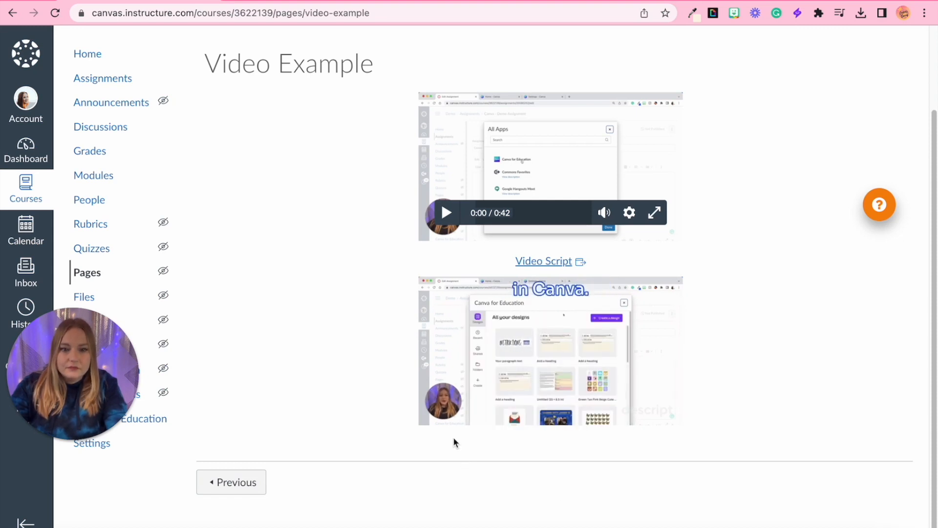
pyautogui.click(445, 405)
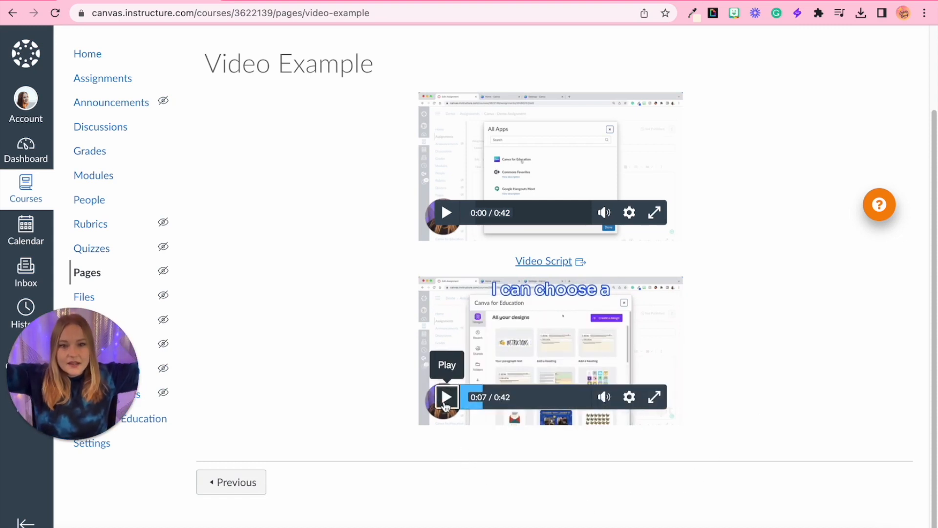